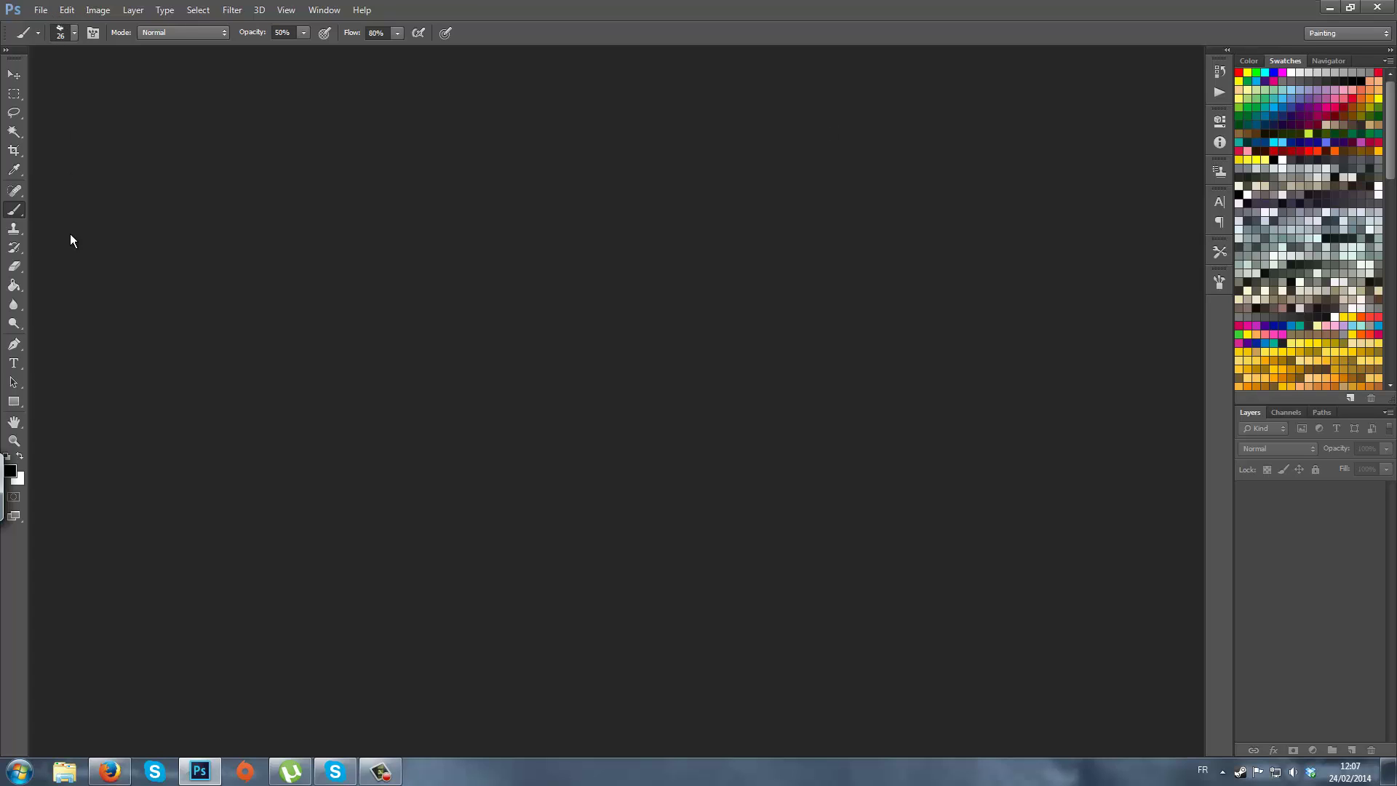
- Browse to the Comics Pencils reference folder under Dessins > Références on drive F: in Windows Explorer, dismissing the colour scheme prompt
{"action": "left_click", "coordinate": [20, 772]}
{"action": "left_click", "coordinate": [312, 336]}
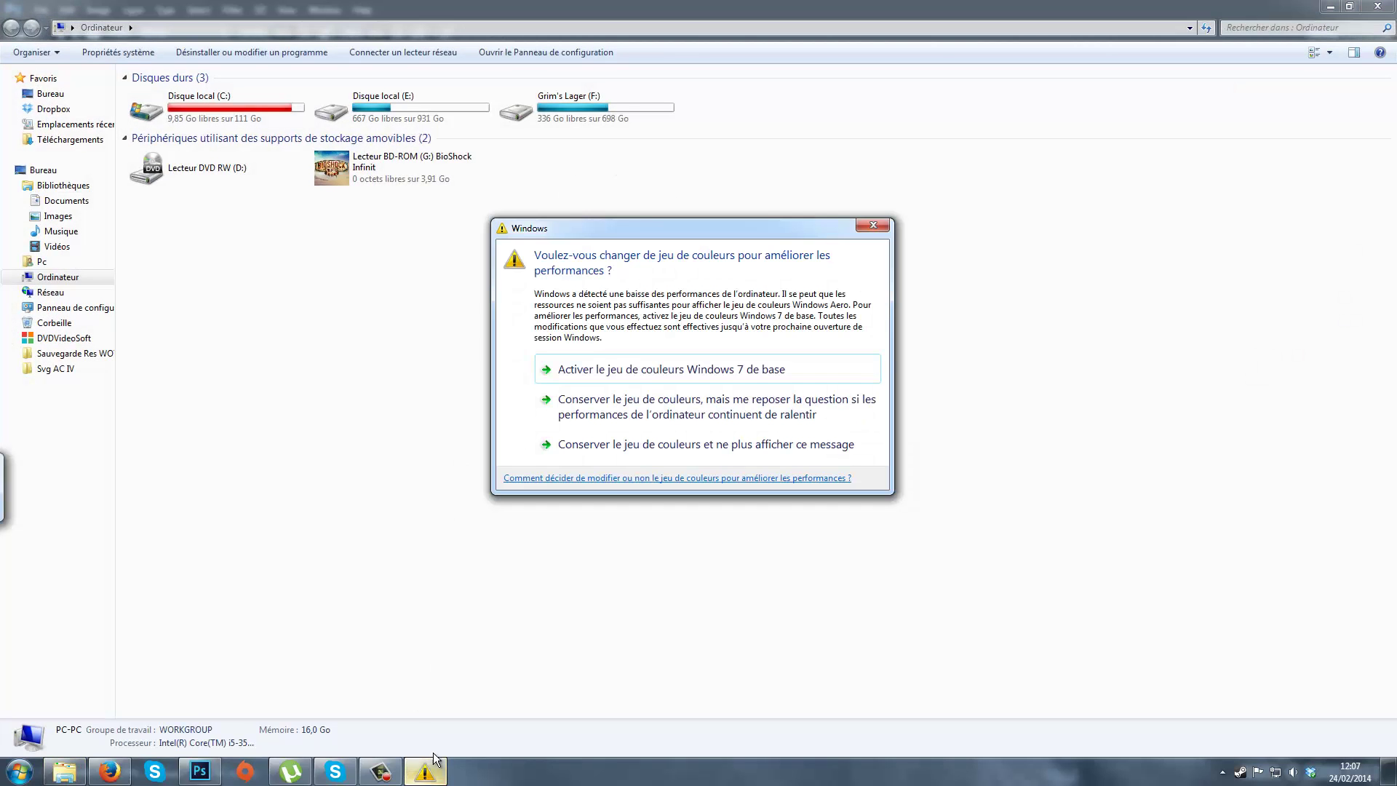
{"action": "left_click", "coordinate": [870, 230]}
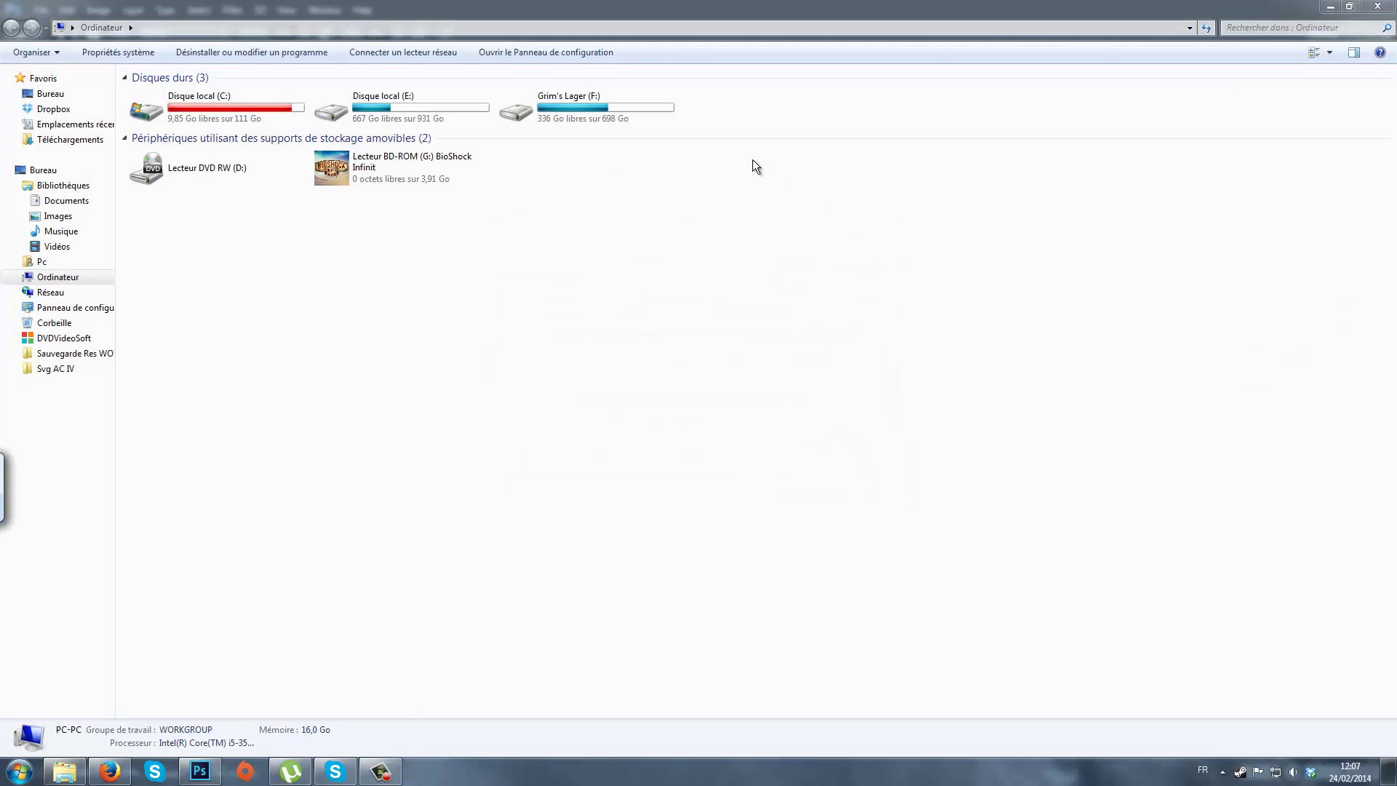
{"action": "double_click", "coordinate": [627, 106]}
{"action": "double_click", "coordinate": [184, 508]}
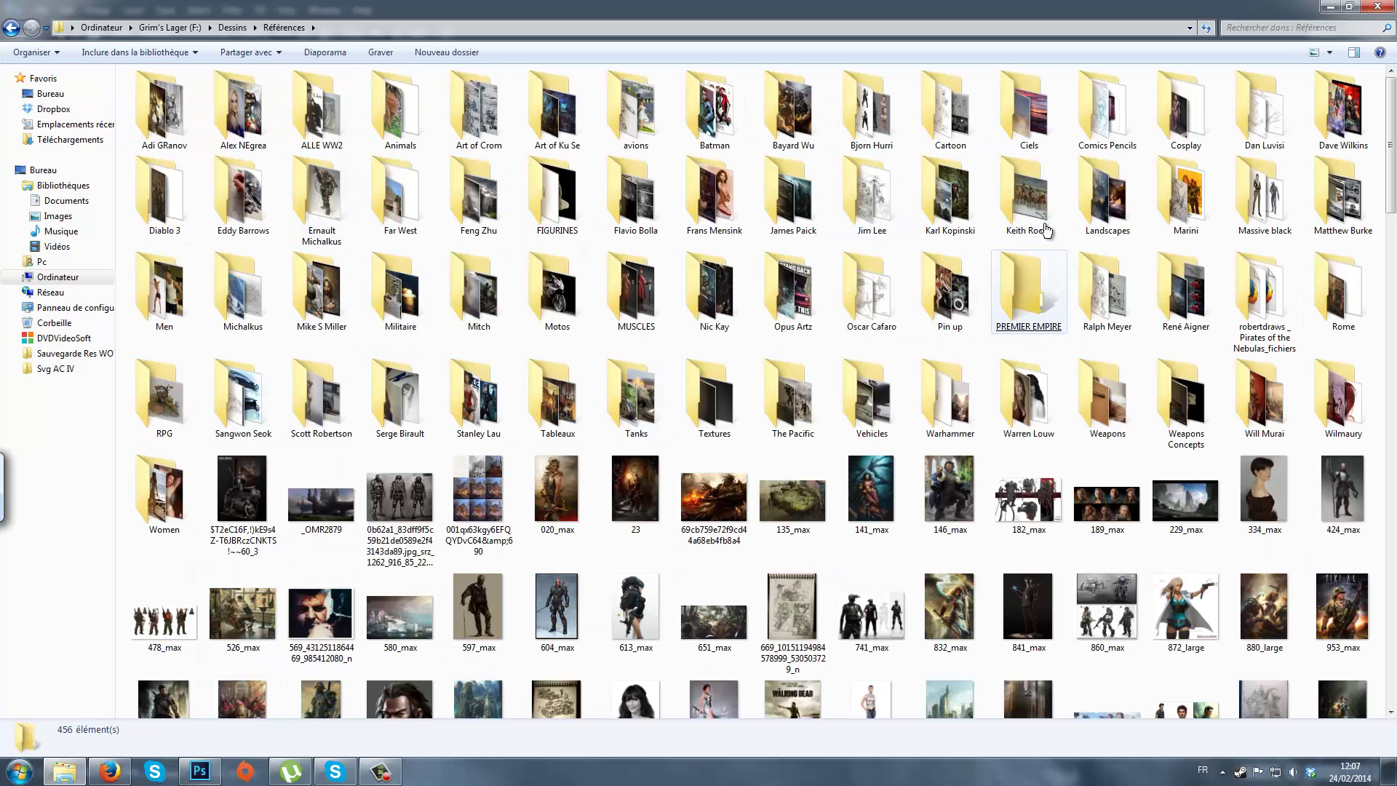
{"action": "double_click", "coordinate": [1107, 109]}
{"action": "left_click_drag", "start_coordinate": [1392, 93], "coordinate": [1391, 341]}
{"action": "left_click", "coordinate": [1378, 511]}
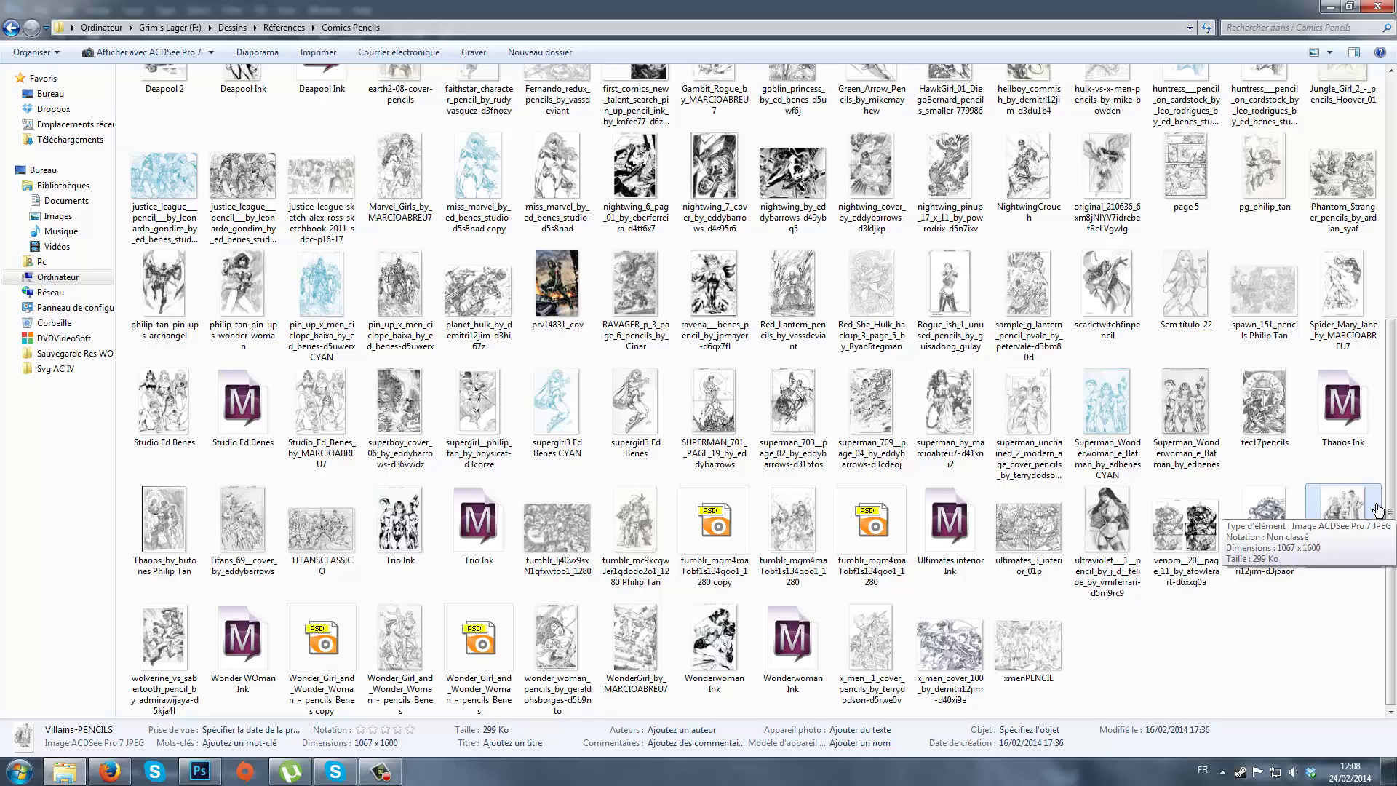
- View the cyan and the black-and-white versions of the Superman, Wonder Woman and Batman pencil drawing, closing the viewer when done
{"action": "double_click", "coordinate": [1108, 404]}
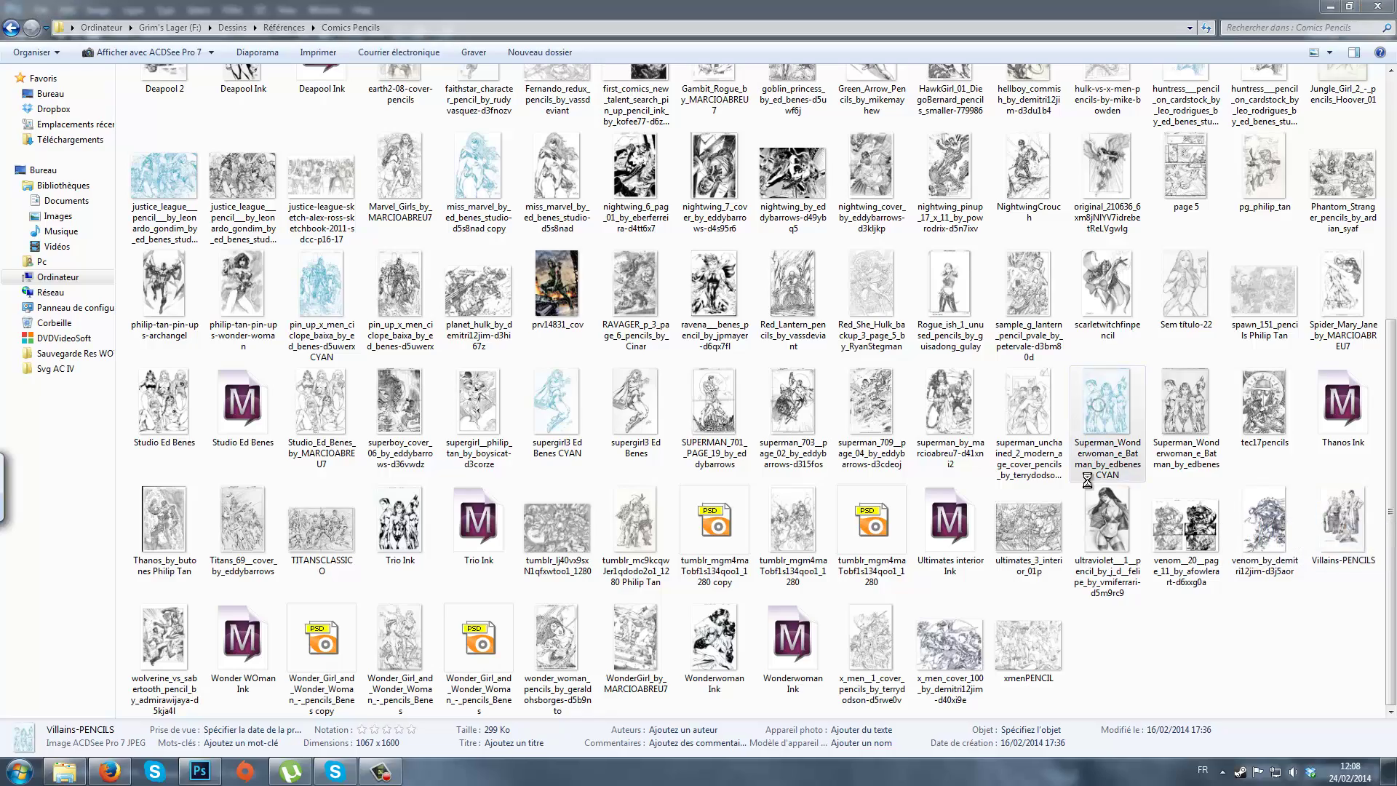
{"action": "key", "text": "Escape"}
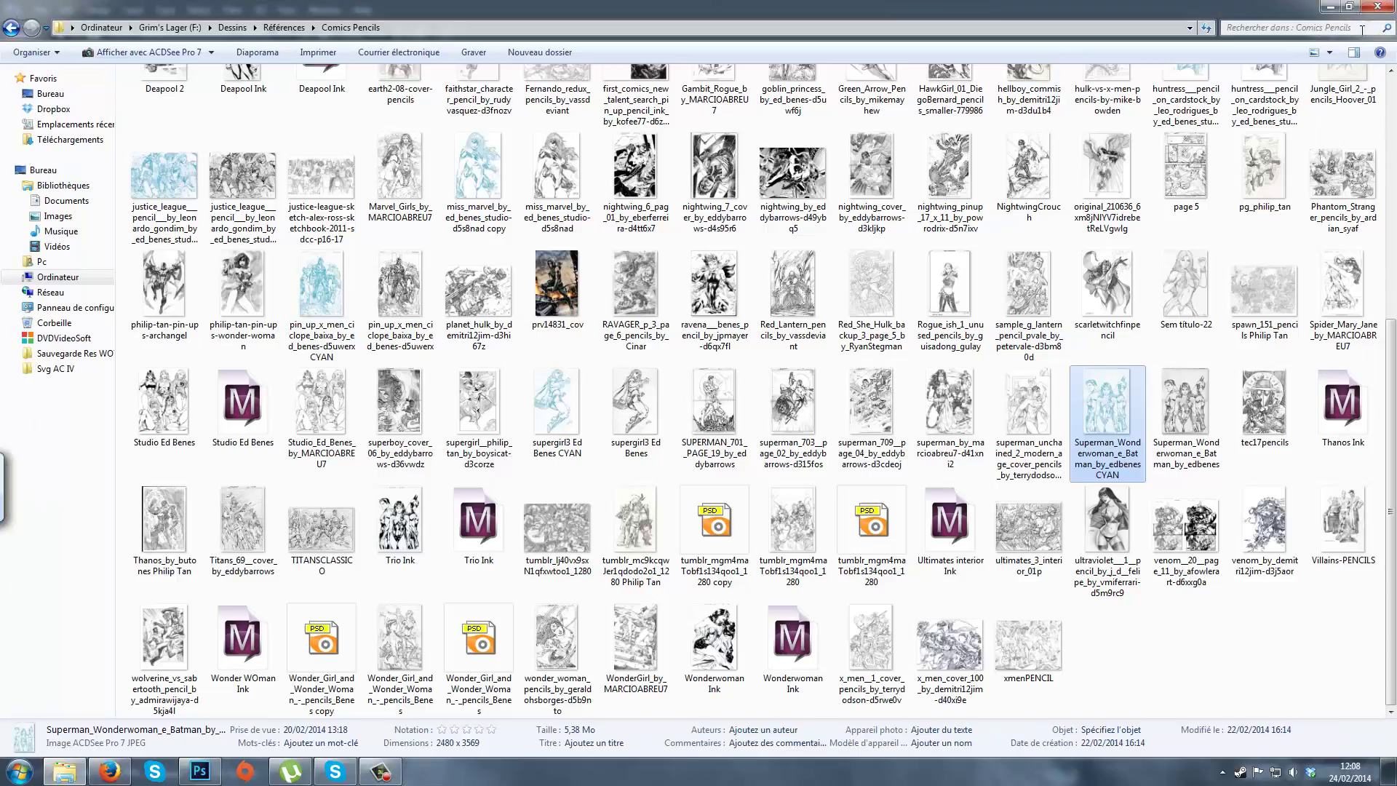
{"action": "left_click", "coordinate": [1173, 408]}
{"action": "double_click", "coordinate": [1172, 407]}
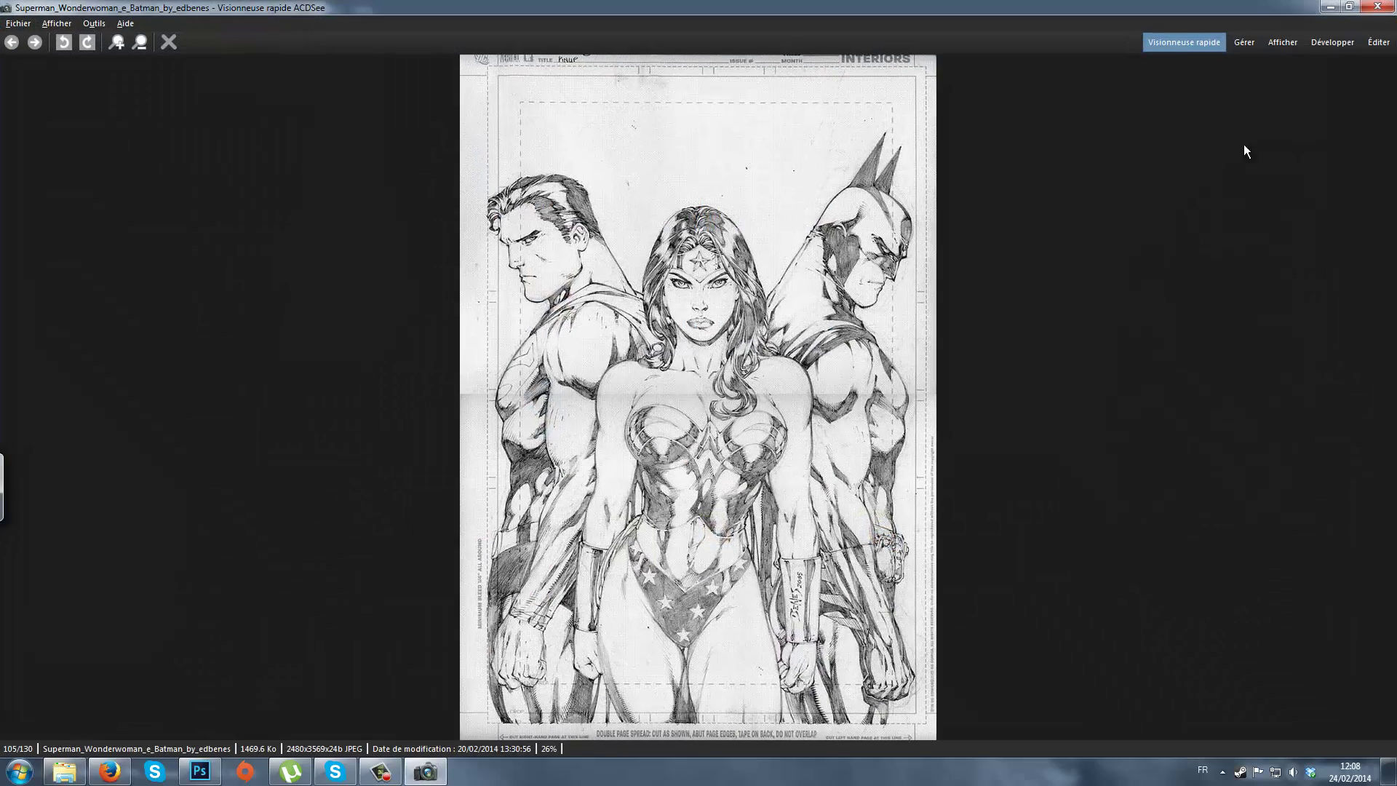
{"action": "left_click", "coordinate": [1374, 9]}
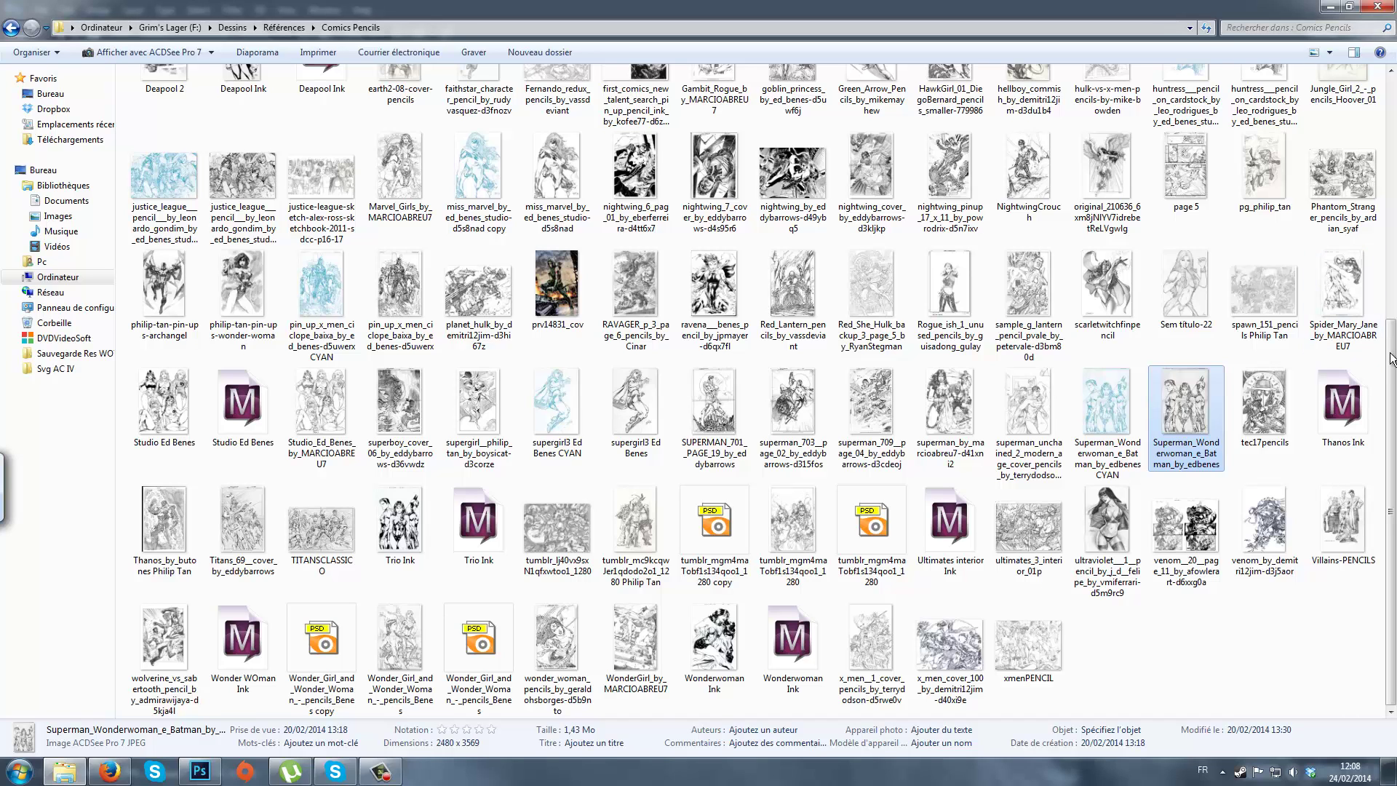
- Look at the Asgardian_warrior_Sif pencil drawing in the Comics Pencils folder and close the viewer
{"action": "left_click_drag", "start_coordinate": [1390, 342], "coordinate": [1391, 93]}
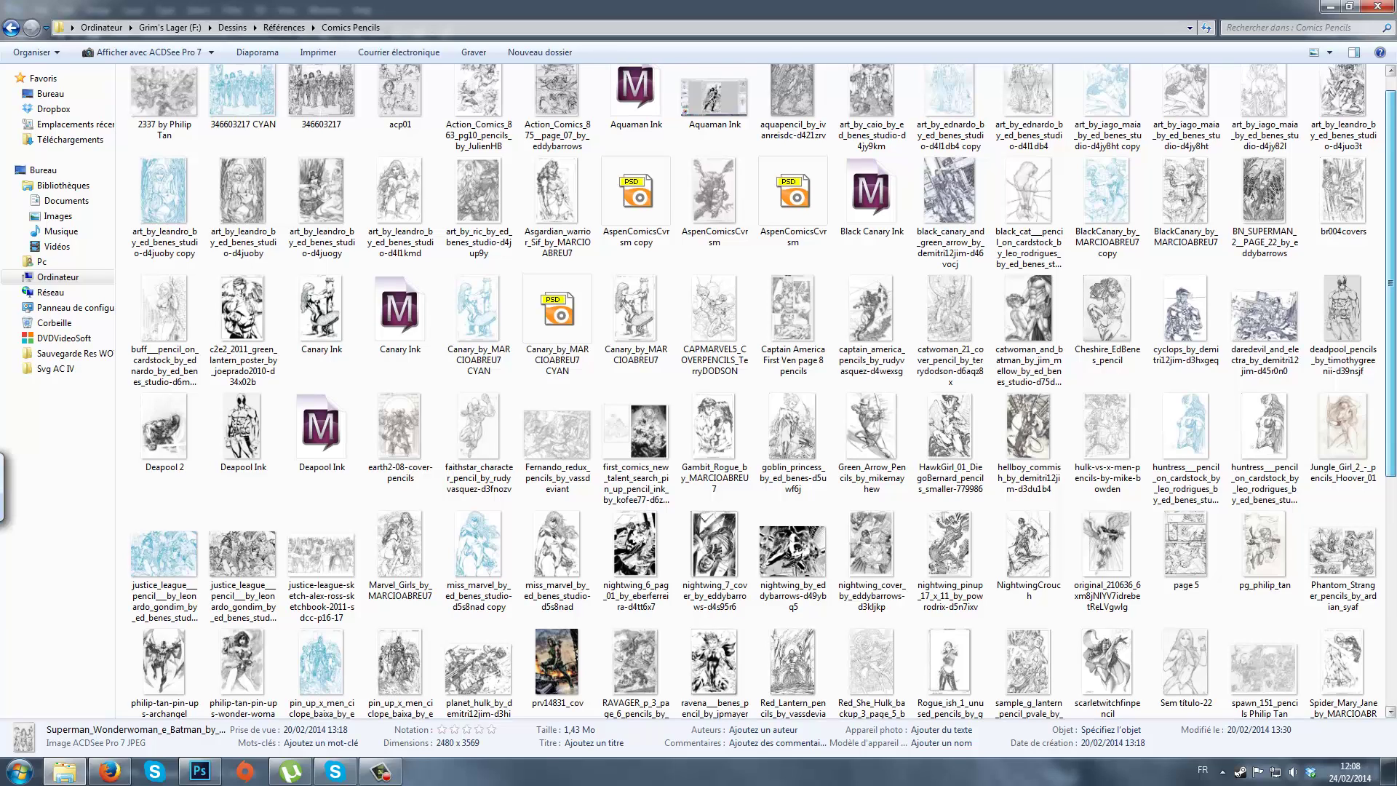
{"action": "scroll", "coordinate": [1332, 145], "scroll_direction": "up", "scroll_amount": 1}
{"action": "double_click", "coordinate": [558, 211]}
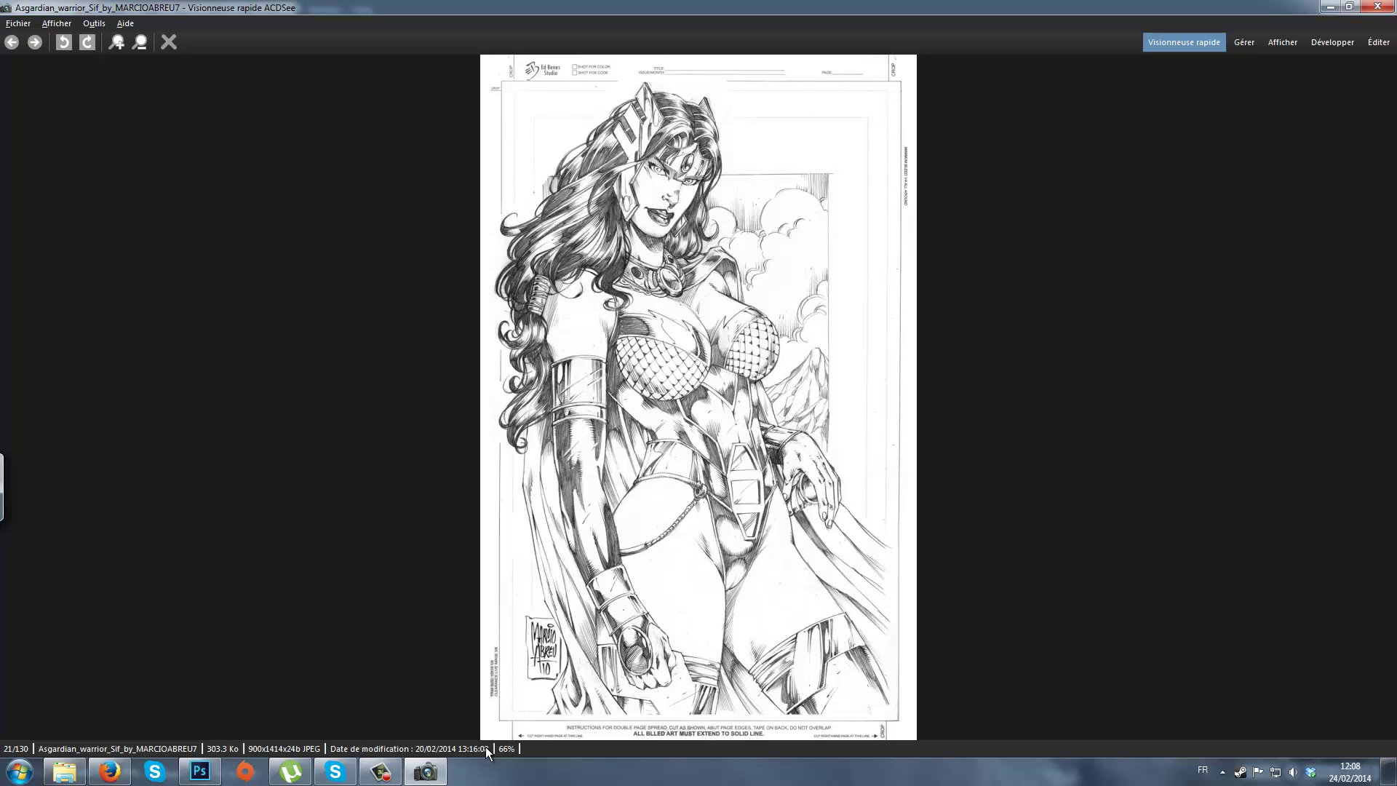
{"action": "left_click", "coordinate": [1376, 7]}
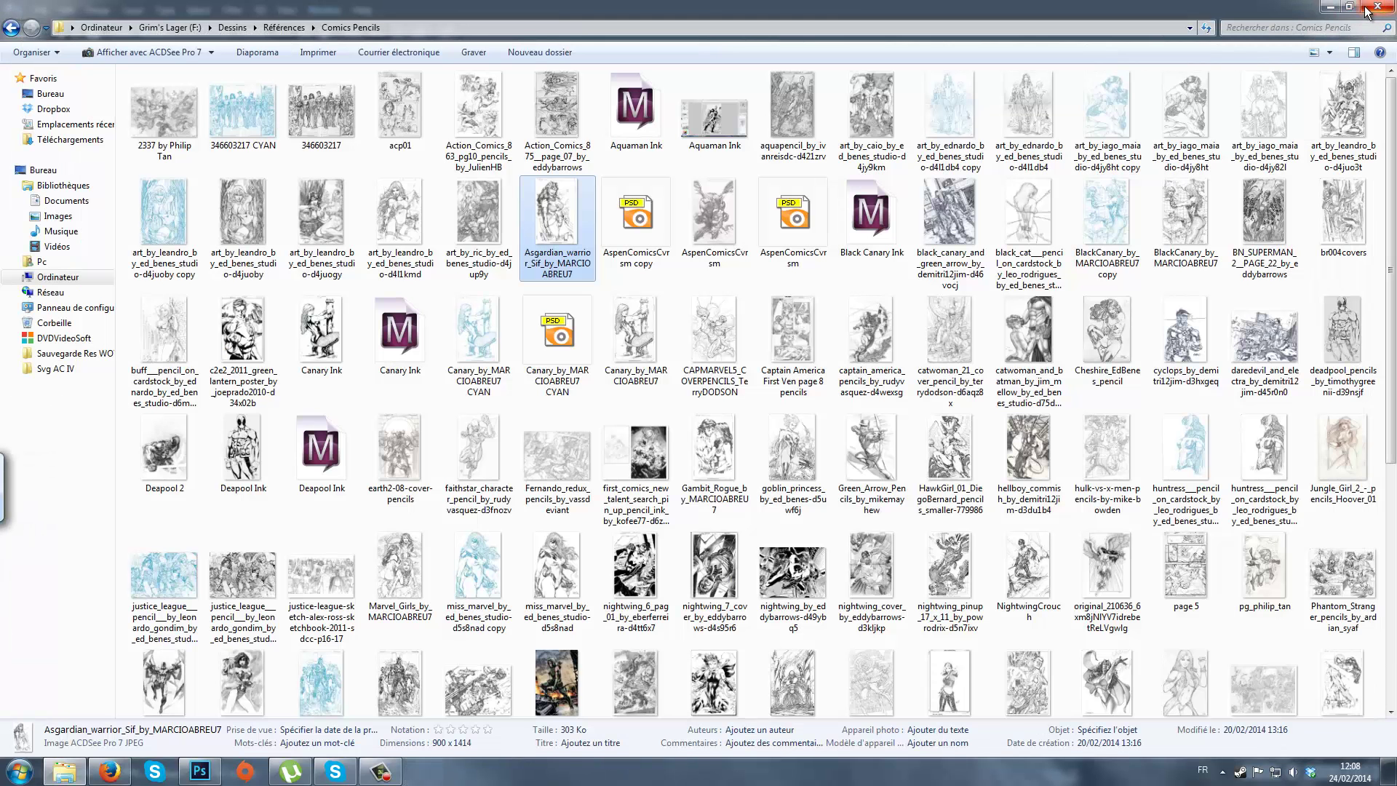
- Switch to Photoshop and open the Asgardian_warrior_Sif JPEG from the Comics Pencils folder
{"action": "left_click", "coordinate": [200, 771]}
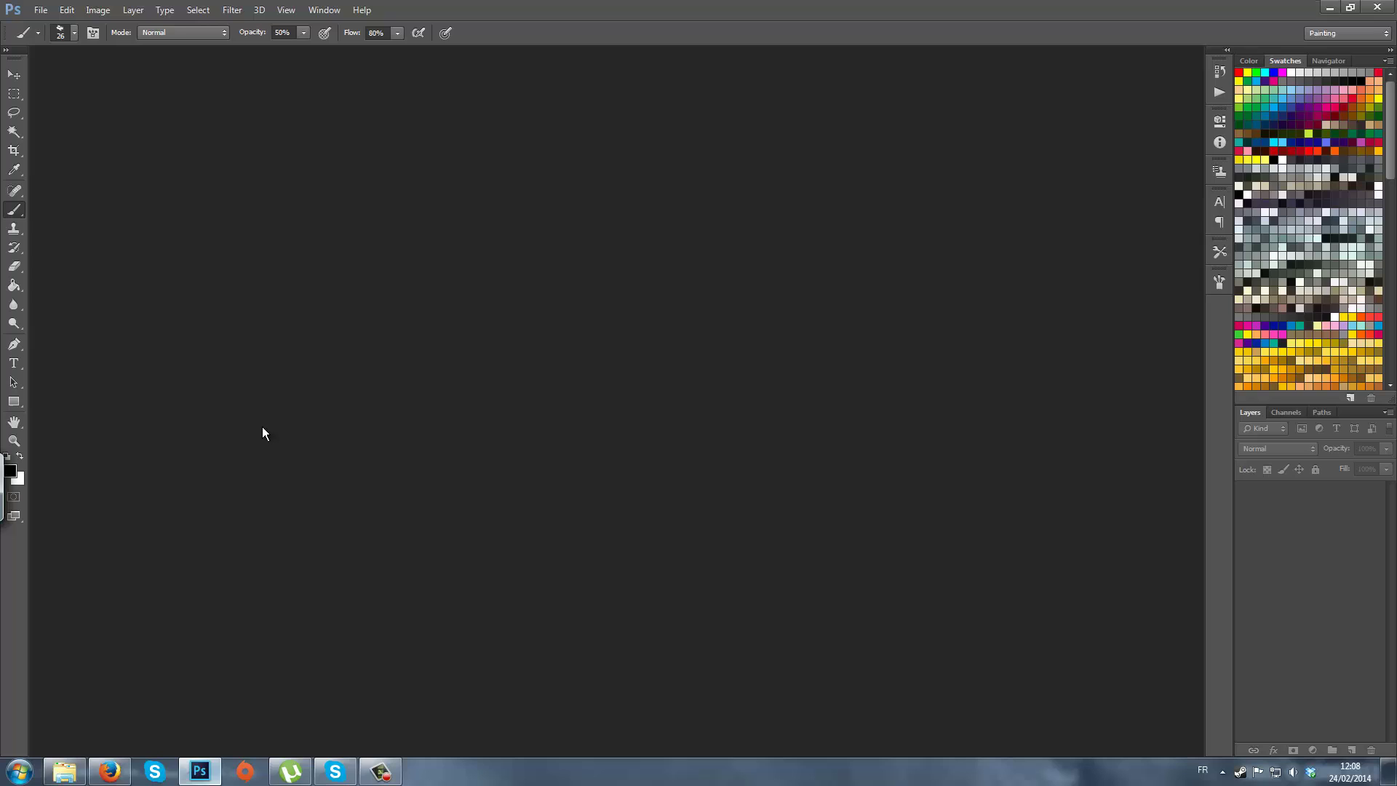
{"action": "left_click", "coordinate": [40, 10]}
{"action": "left_click", "coordinate": [45, 41]}
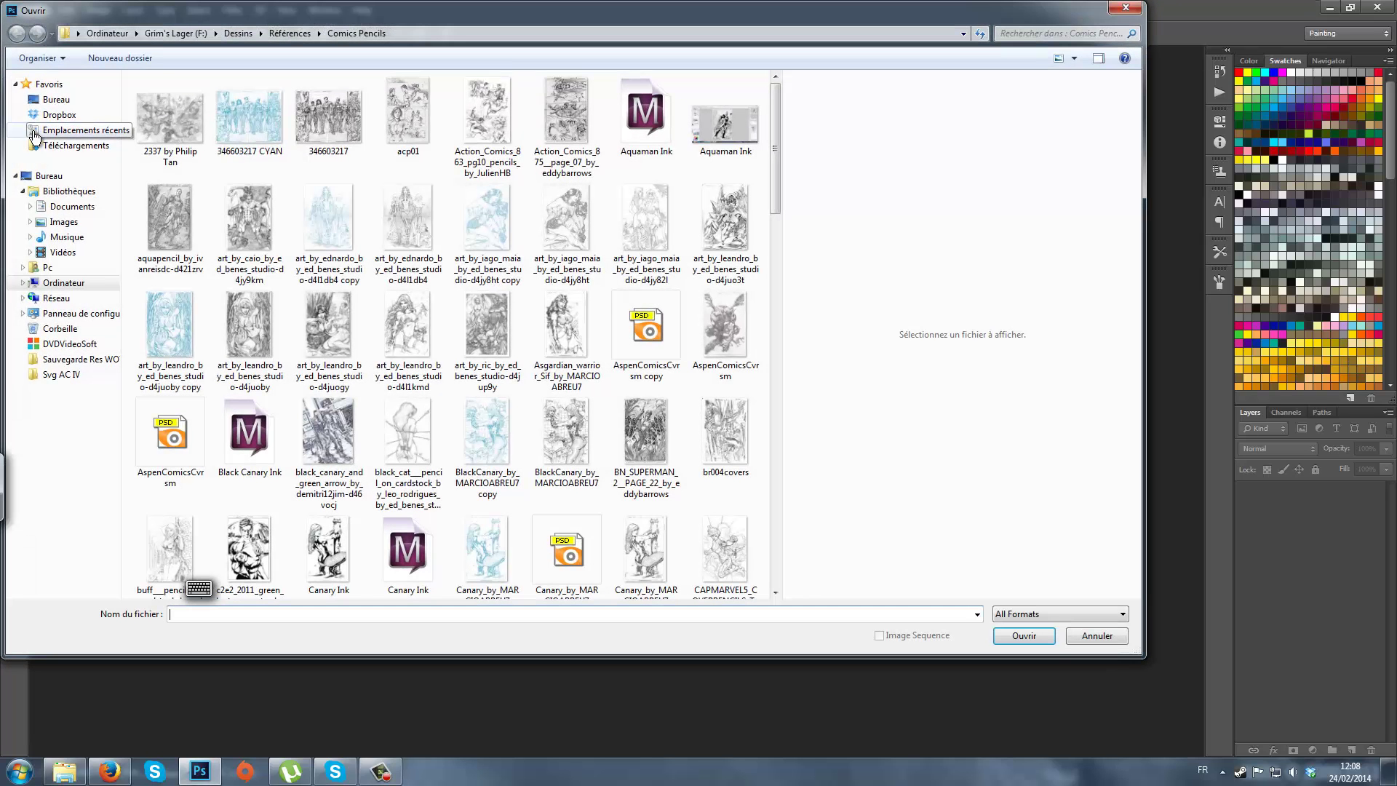
{"action": "double_click", "coordinate": [575, 356]}
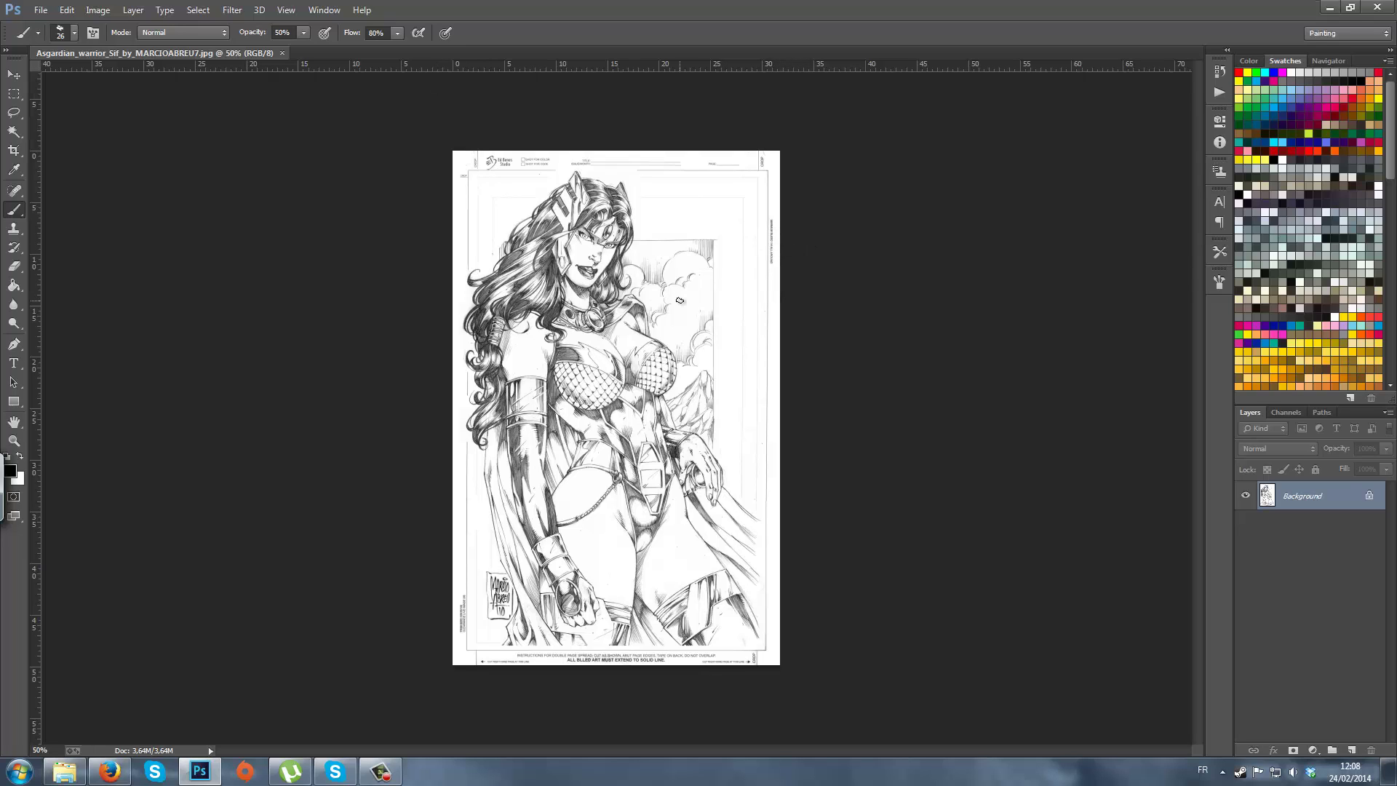
- Resize the image to the A4 210 x 297 mm 300 dpi preset and save the JPEG
{"action": "key", "text": "ctrl+alt+i"}
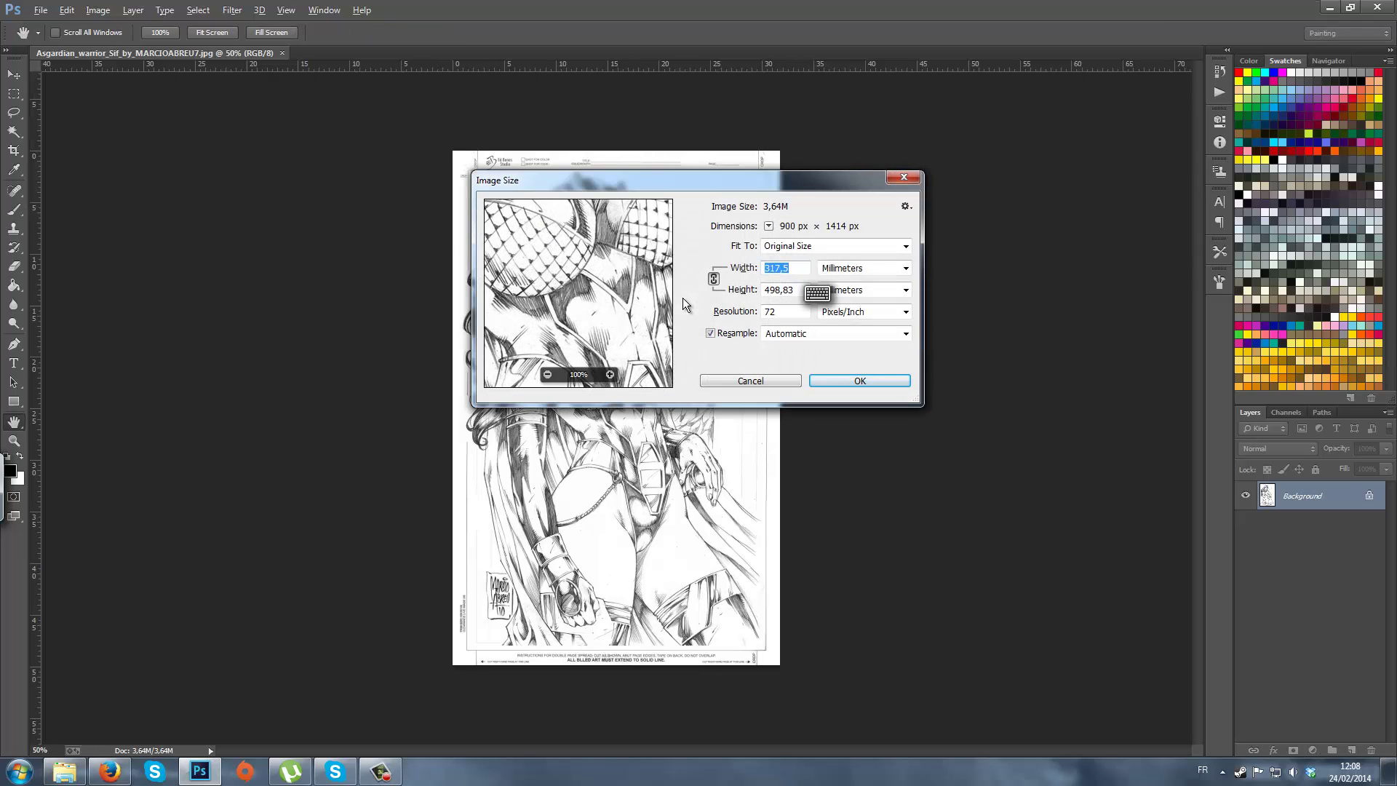
{"action": "left_click", "coordinate": [835, 246]}
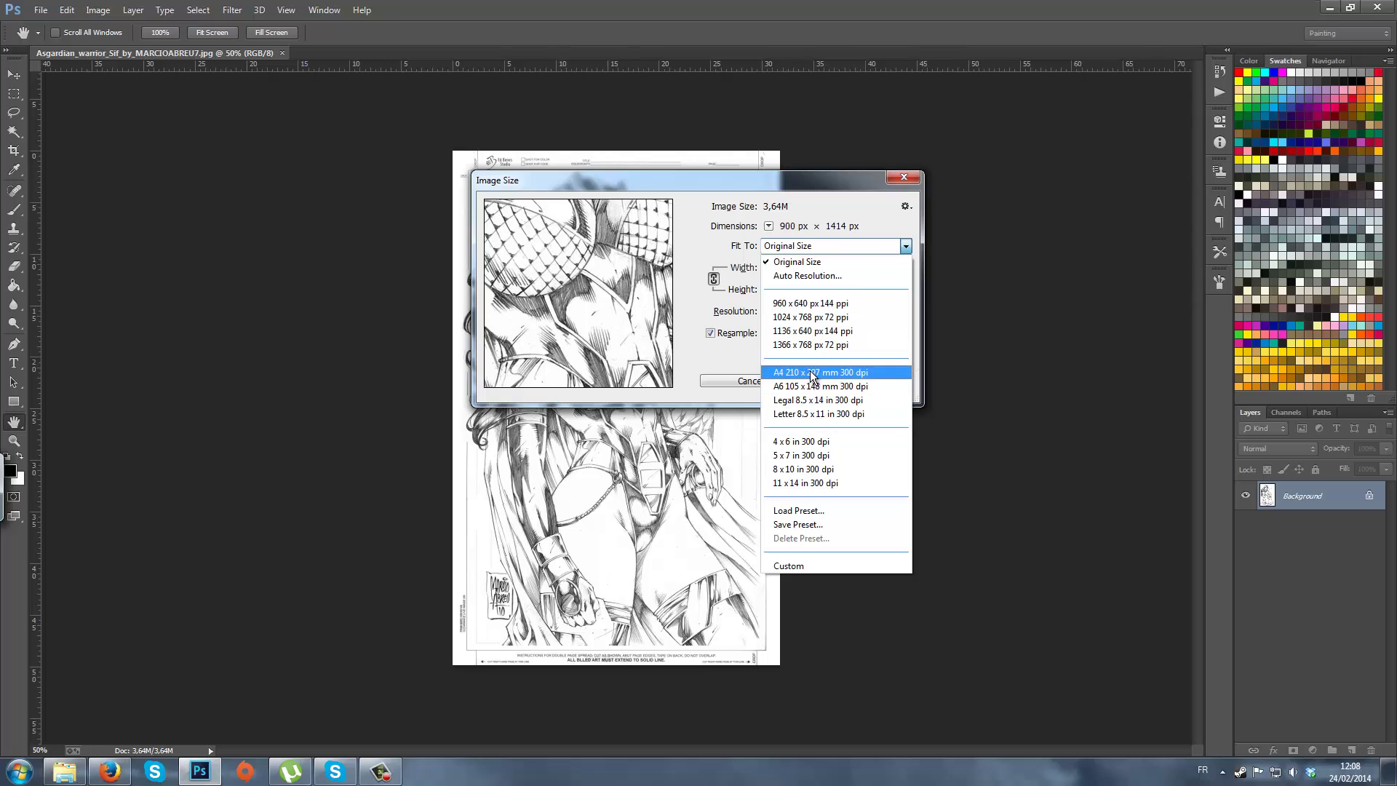
{"action": "left_click", "coordinate": [836, 376]}
{"action": "left_click", "coordinate": [849, 374]}
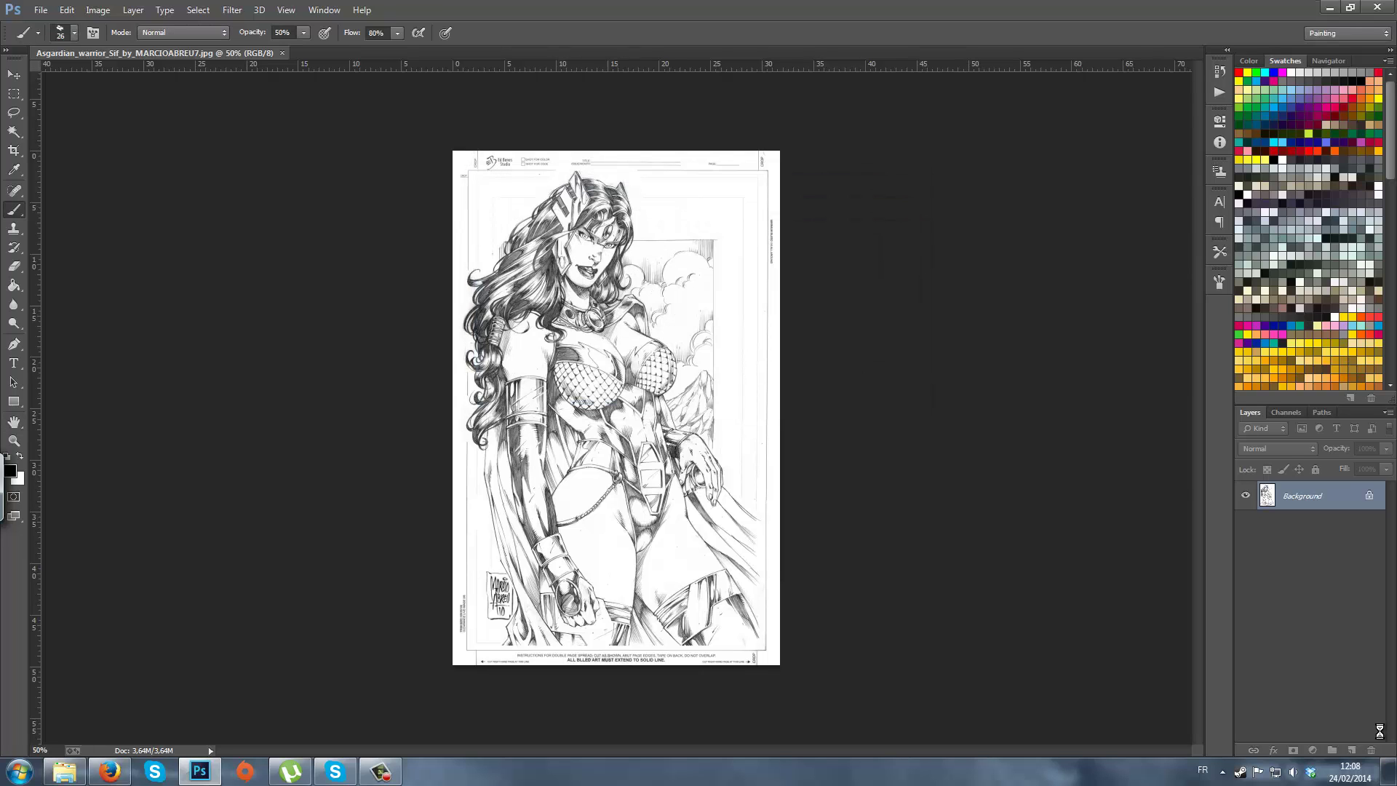
{"action": "key", "text": "h"}
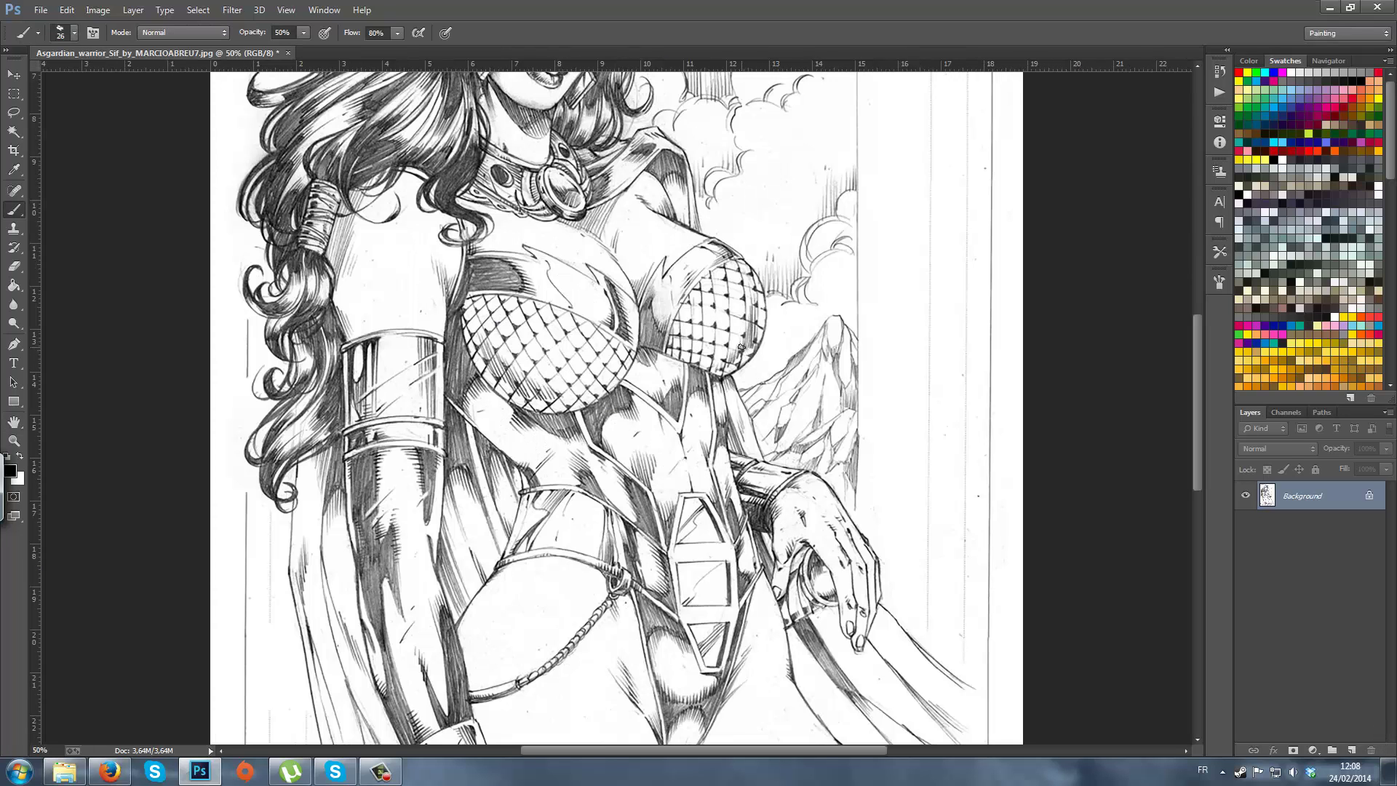
{"action": "key", "text": "ctrl+s"}
{"action": "key", "text": "Return"}
{"action": "key", "text": "b"}
- Convert the drawing's colour mode to Grayscale
{"action": "left_click_drag", "start_coordinate": [619, 514], "coordinate": [622, 728]}
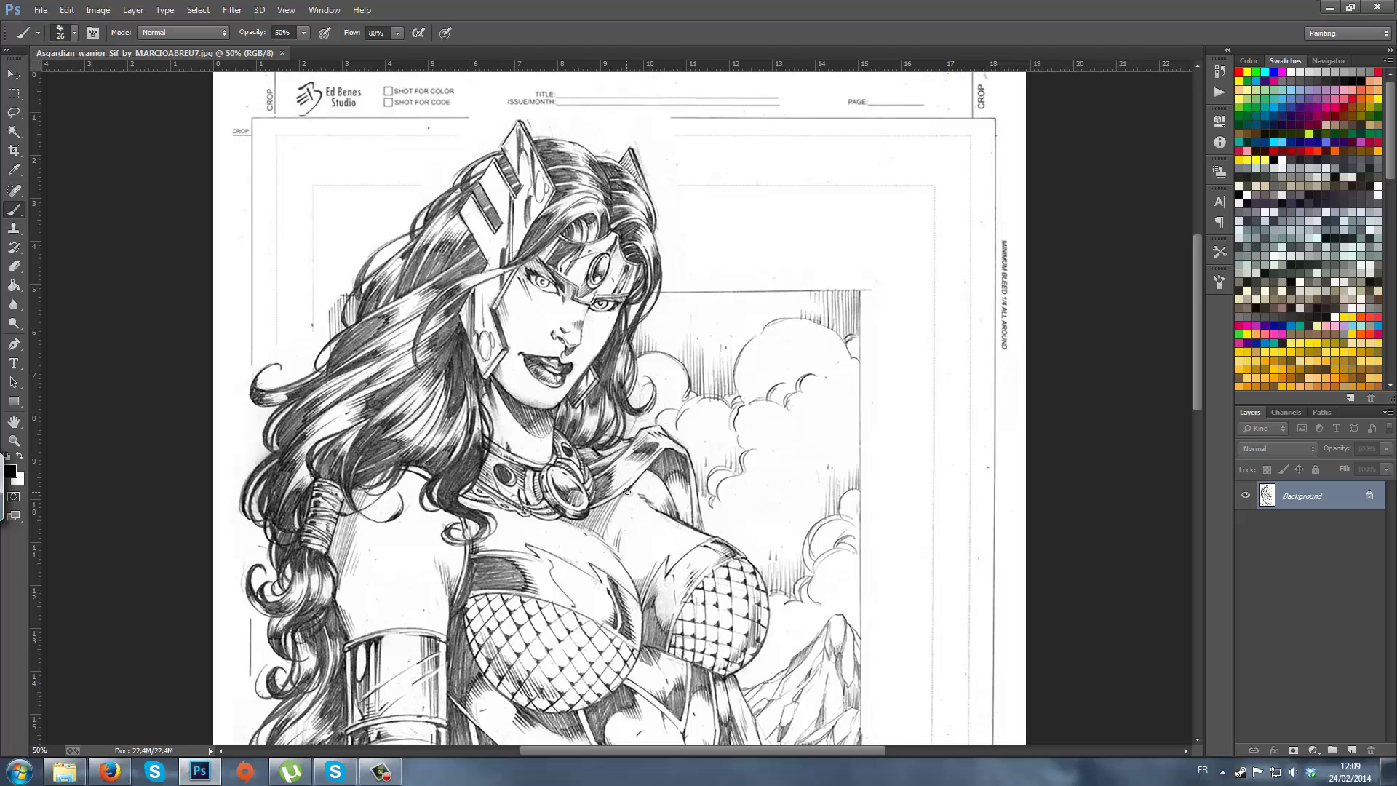
{"action": "left_click", "coordinate": [99, 19]}
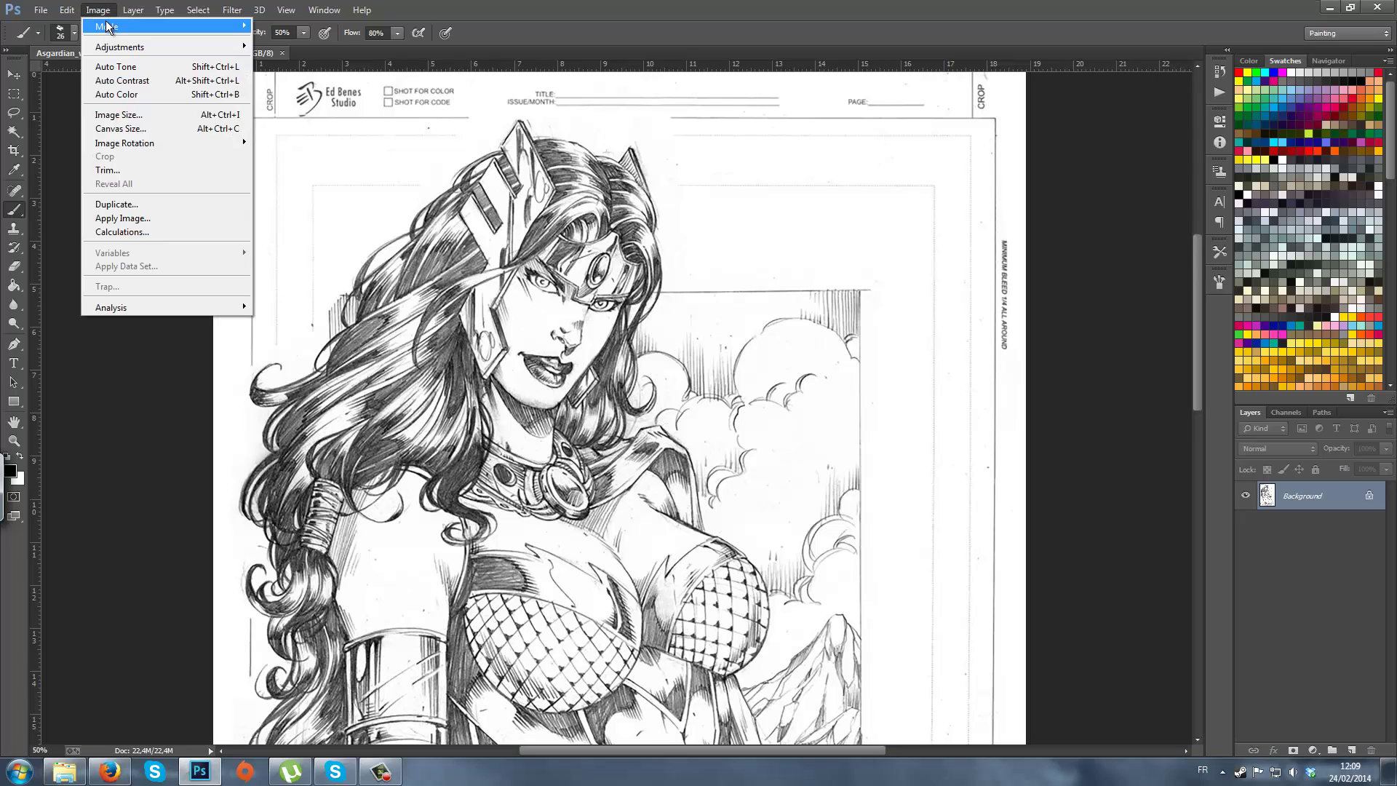
{"action": "mouse_move", "coordinate": [137, 26]}
{"action": "left_click", "coordinate": [281, 40]}
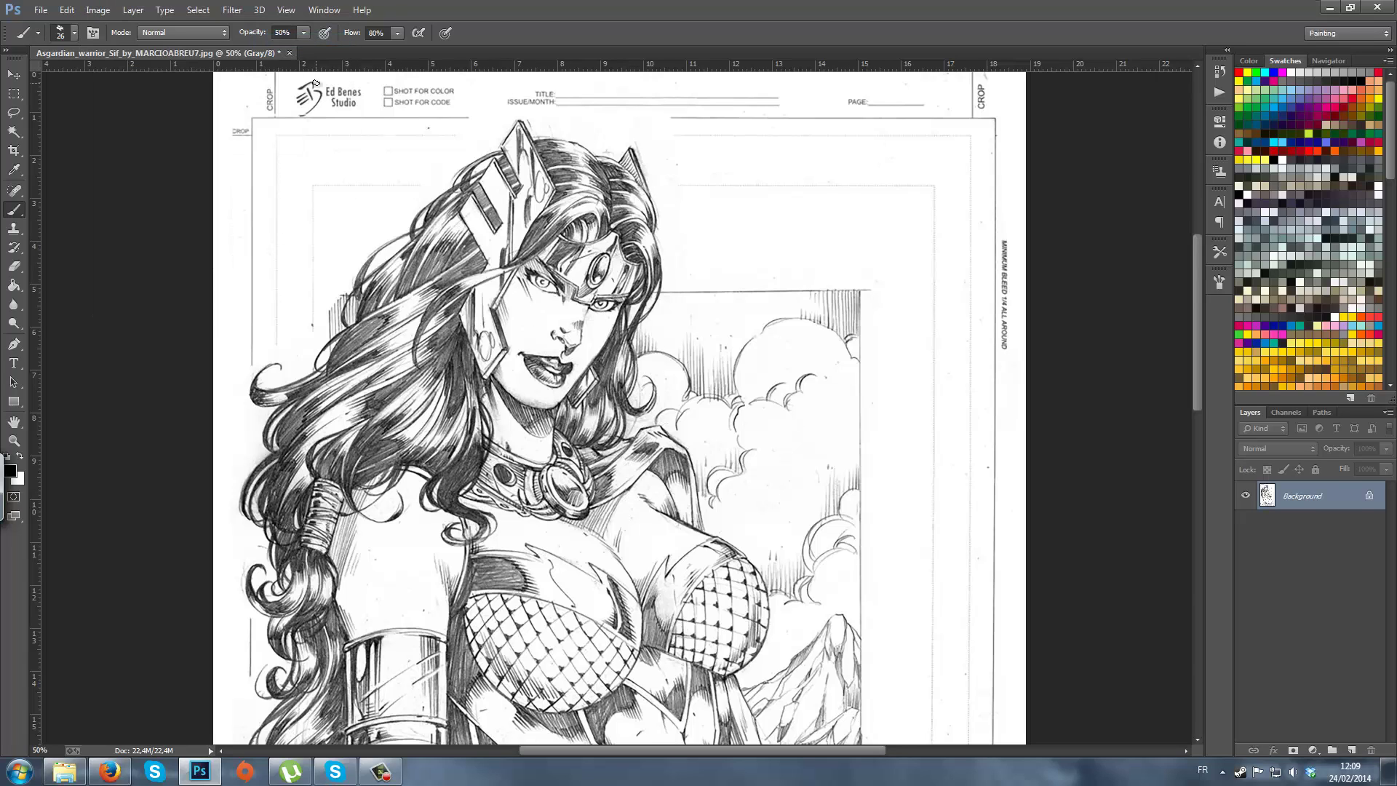
- Convert the grayscale drawing to a Duotone of type Monotone with a cyan Ink 1
{"action": "left_click", "coordinate": [97, 10]}
{"action": "mouse_move", "coordinate": [99, 28]}
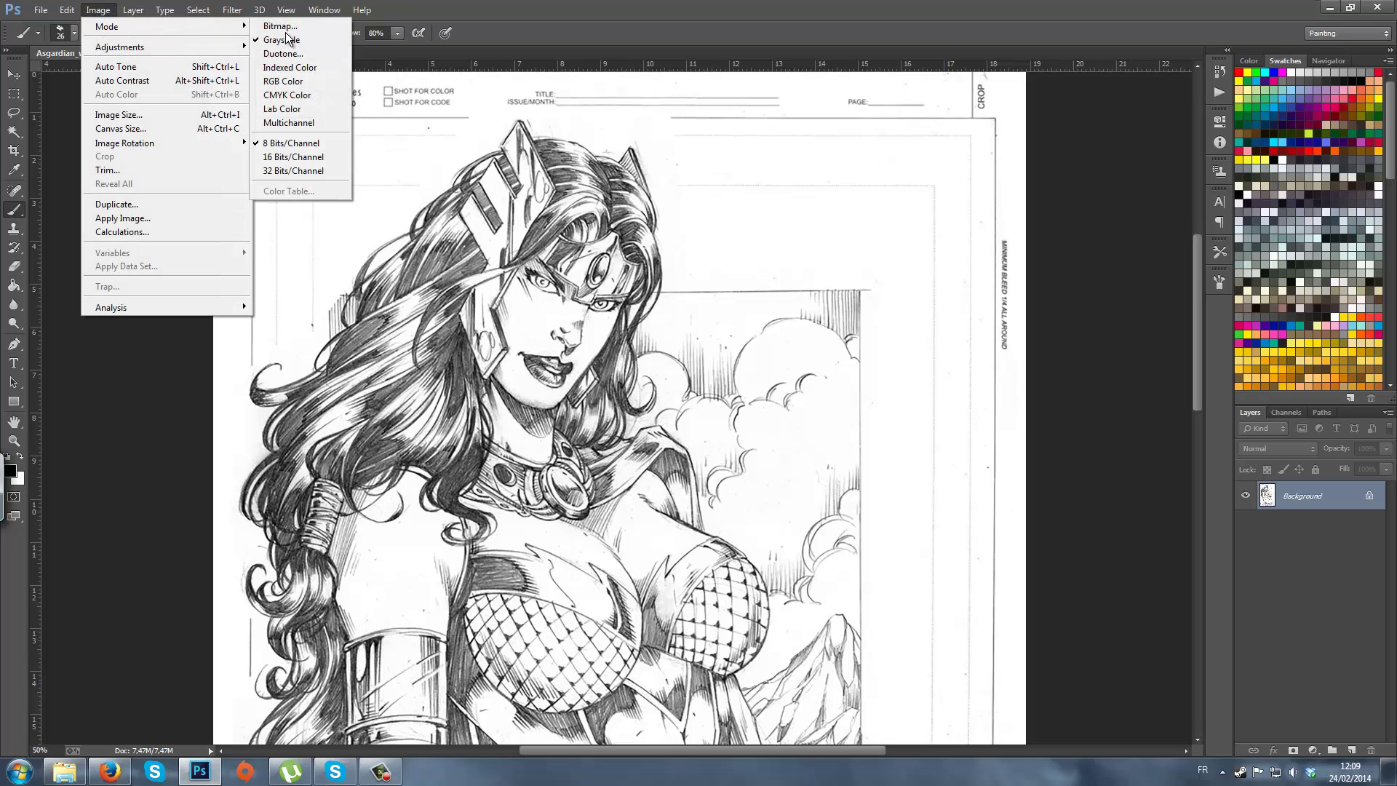
{"action": "left_click", "coordinate": [294, 54]}
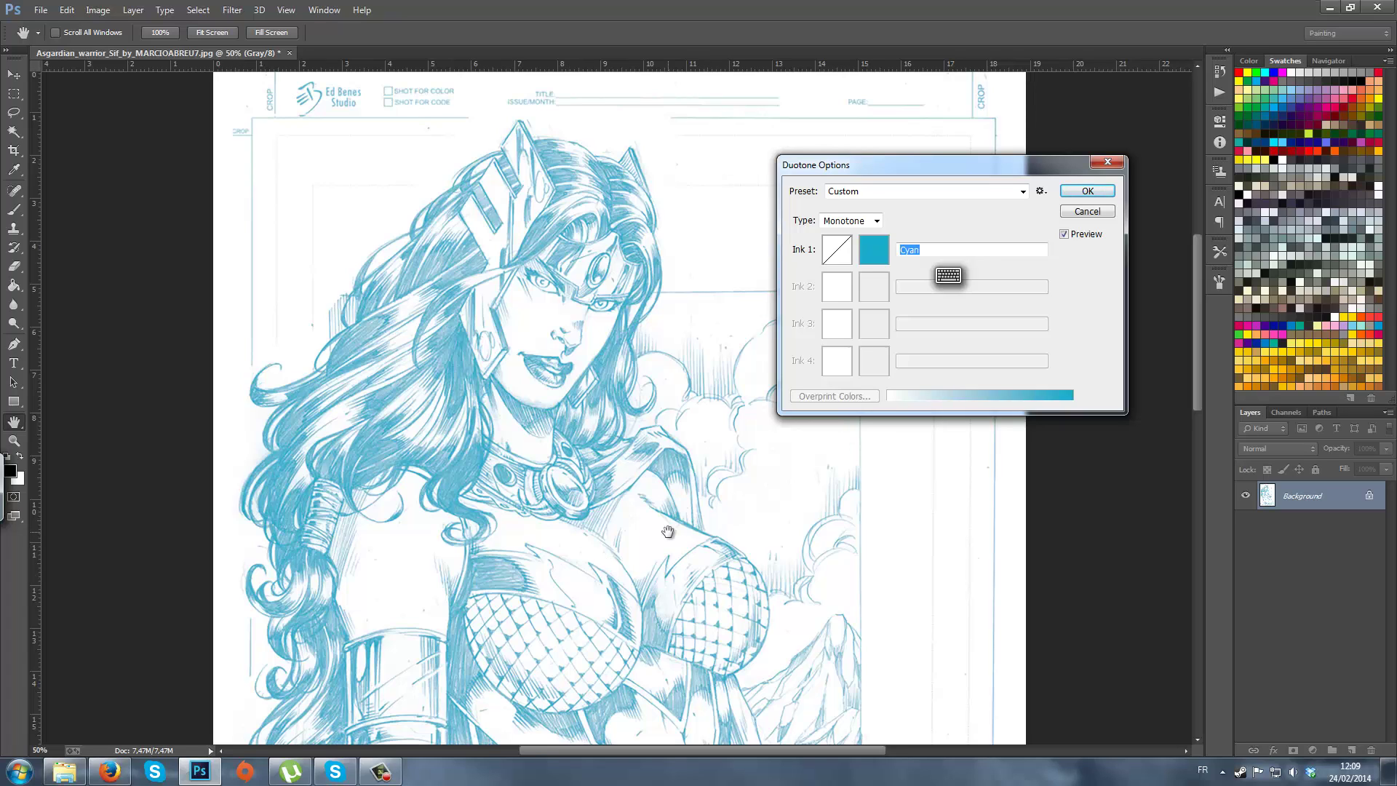
{"action": "left_click", "coordinate": [1088, 191]}
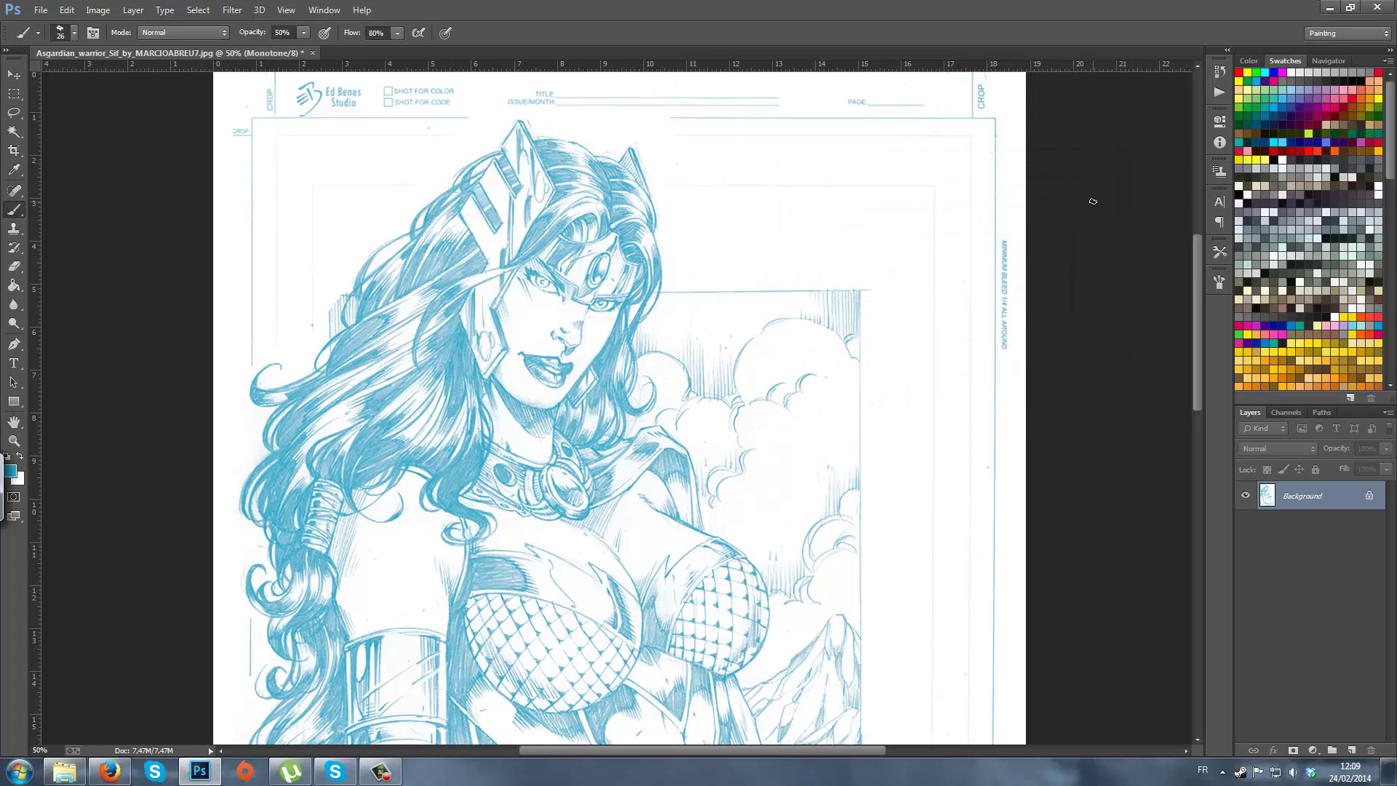
- Convert the cyan drawing back to RGB Color mode and save the file
{"action": "left_click", "coordinate": [98, 9]}
{"action": "mouse_move", "coordinate": [109, 26]}
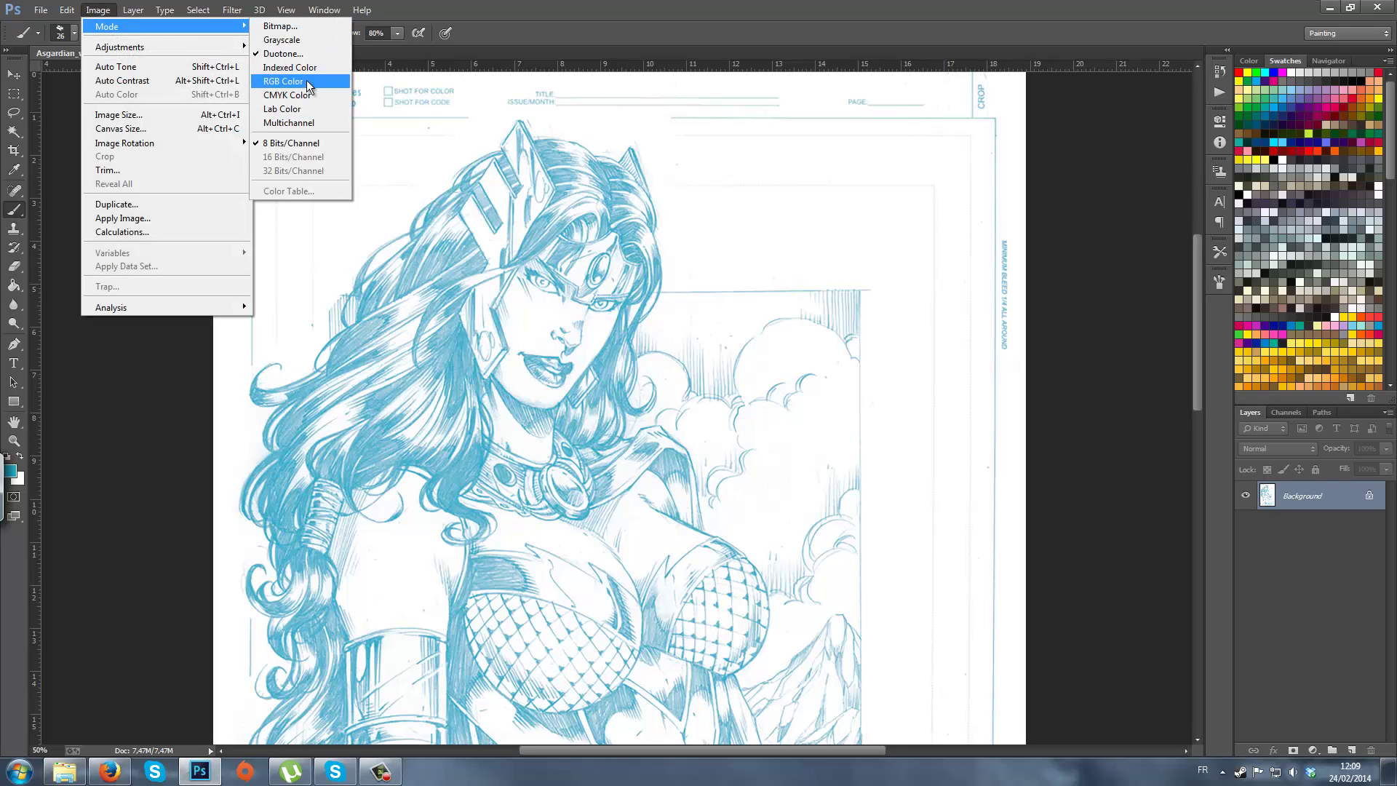
{"action": "left_click", "coordinate": [307, 81]}
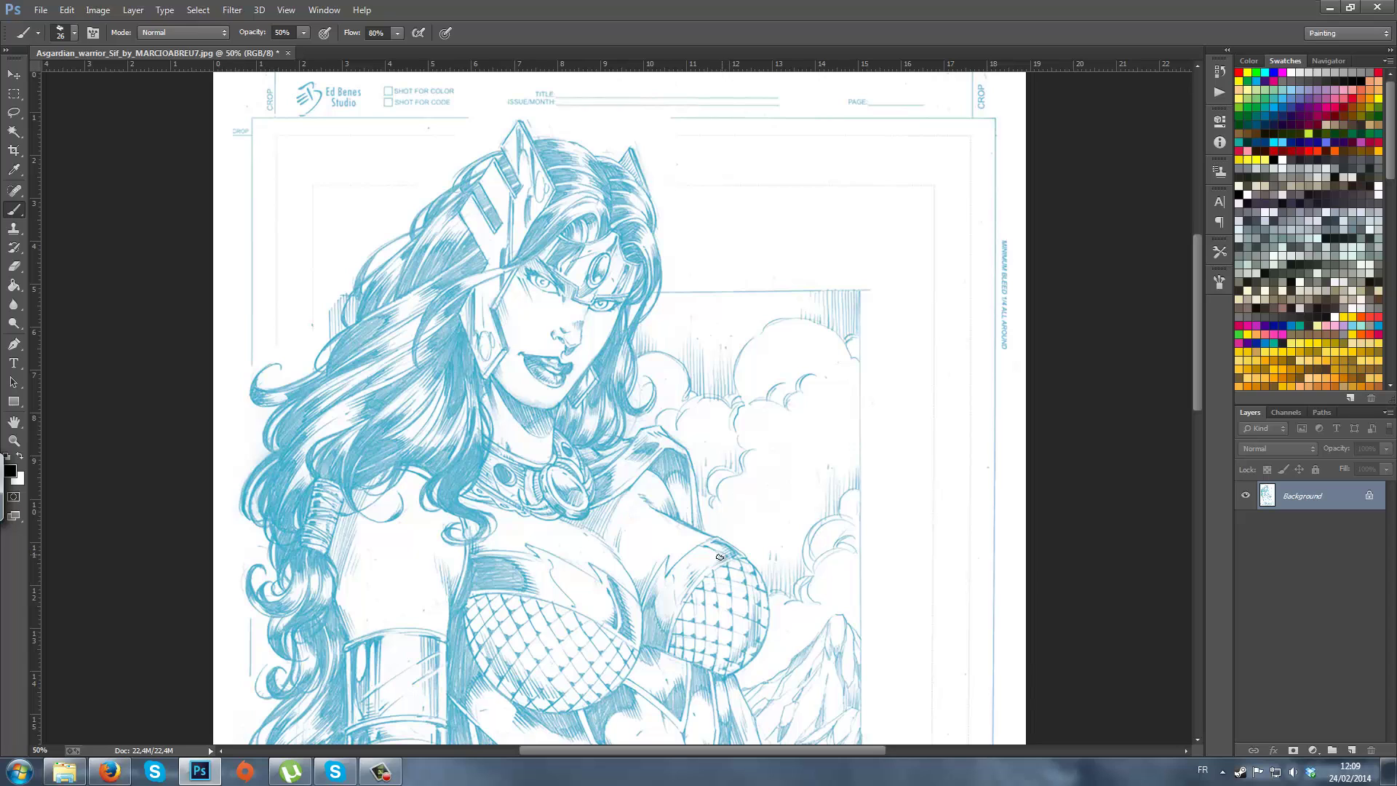
{"action": "left_click_drag", "start_coordinate": [847, 450], "coordinate": [856, 438]}
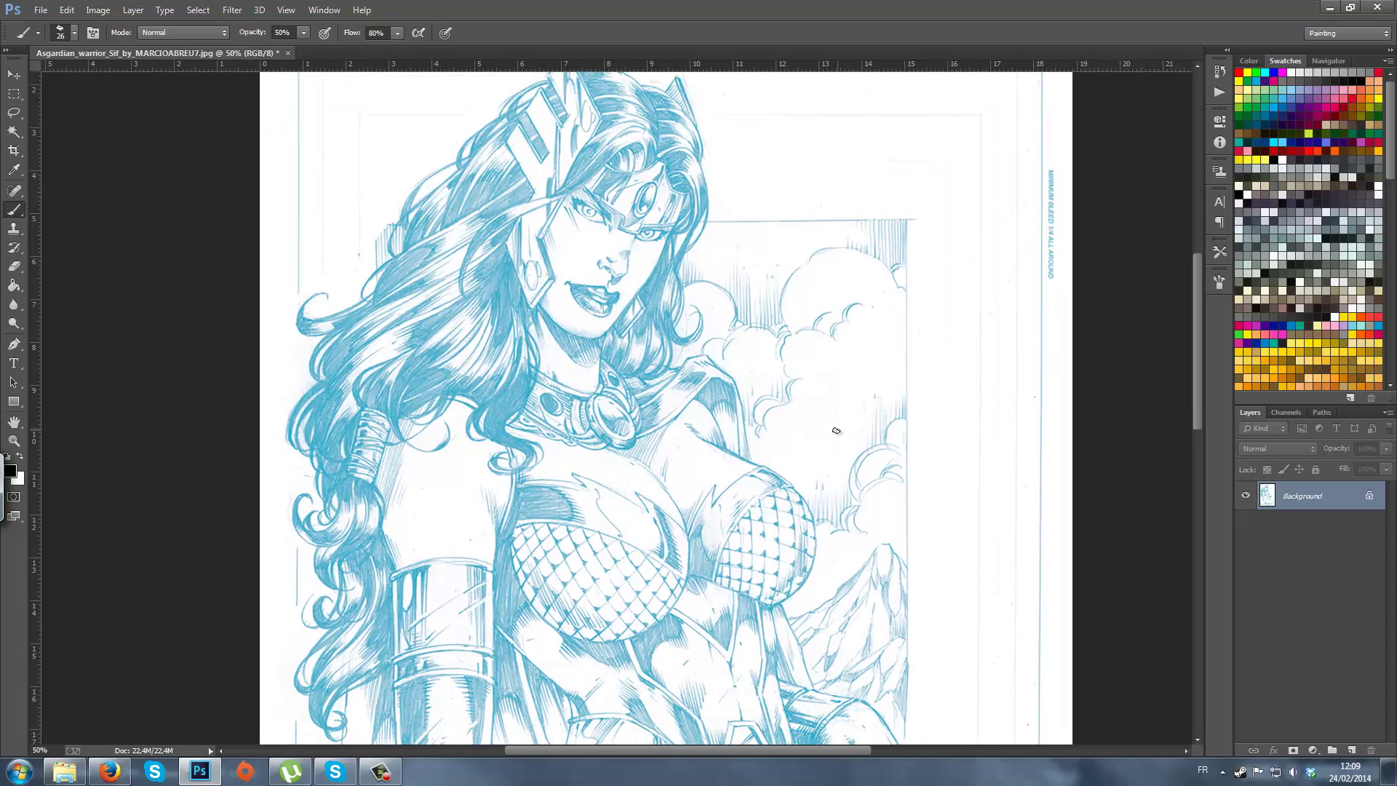
{"action": "key", "text": "ctrl+s"}
- Check the saved Asgardian_warrior_Sif file in the Comics Pencils folder and close the Explorer window
{"action": "left_click", "coordinate": [84, 780]}
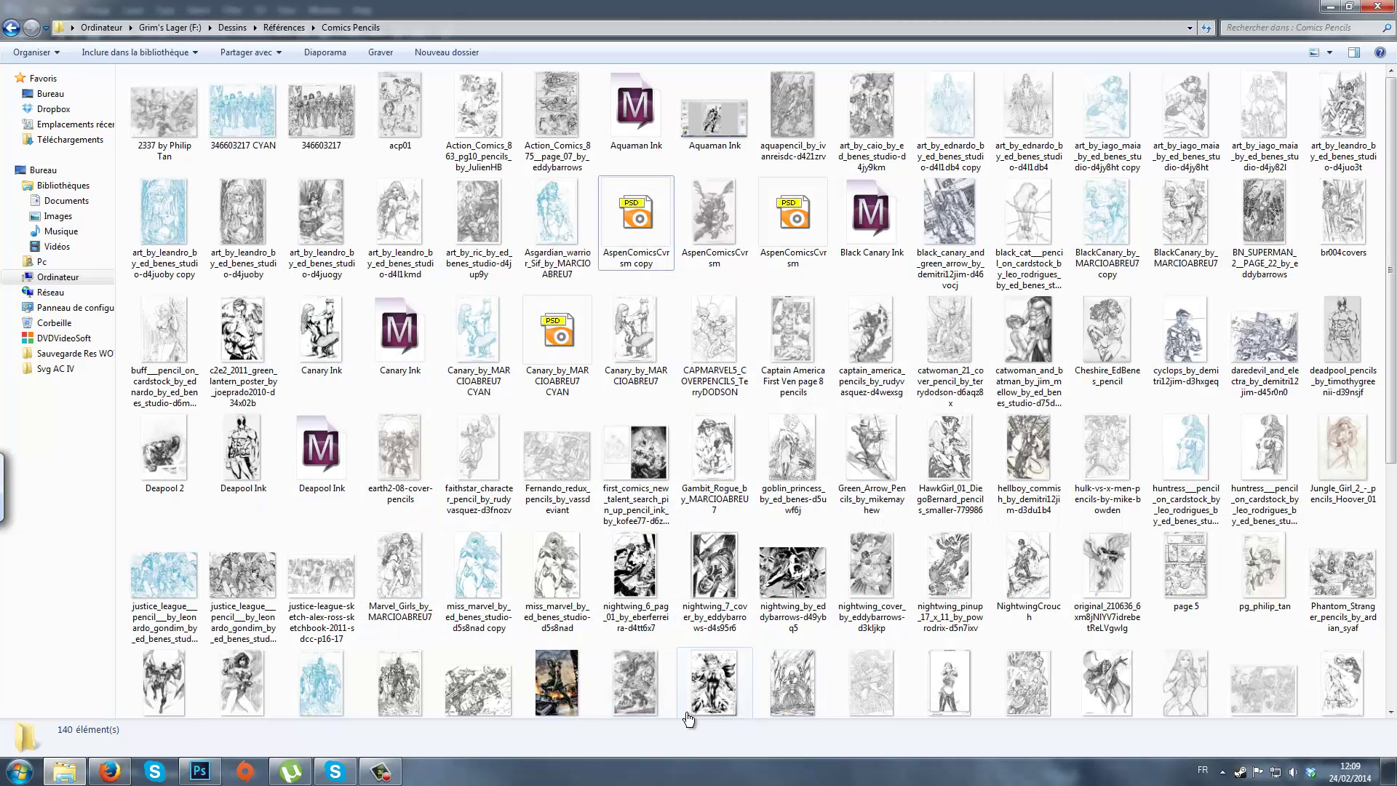
{"action": "left_click", "coordinate": [560, 208]}
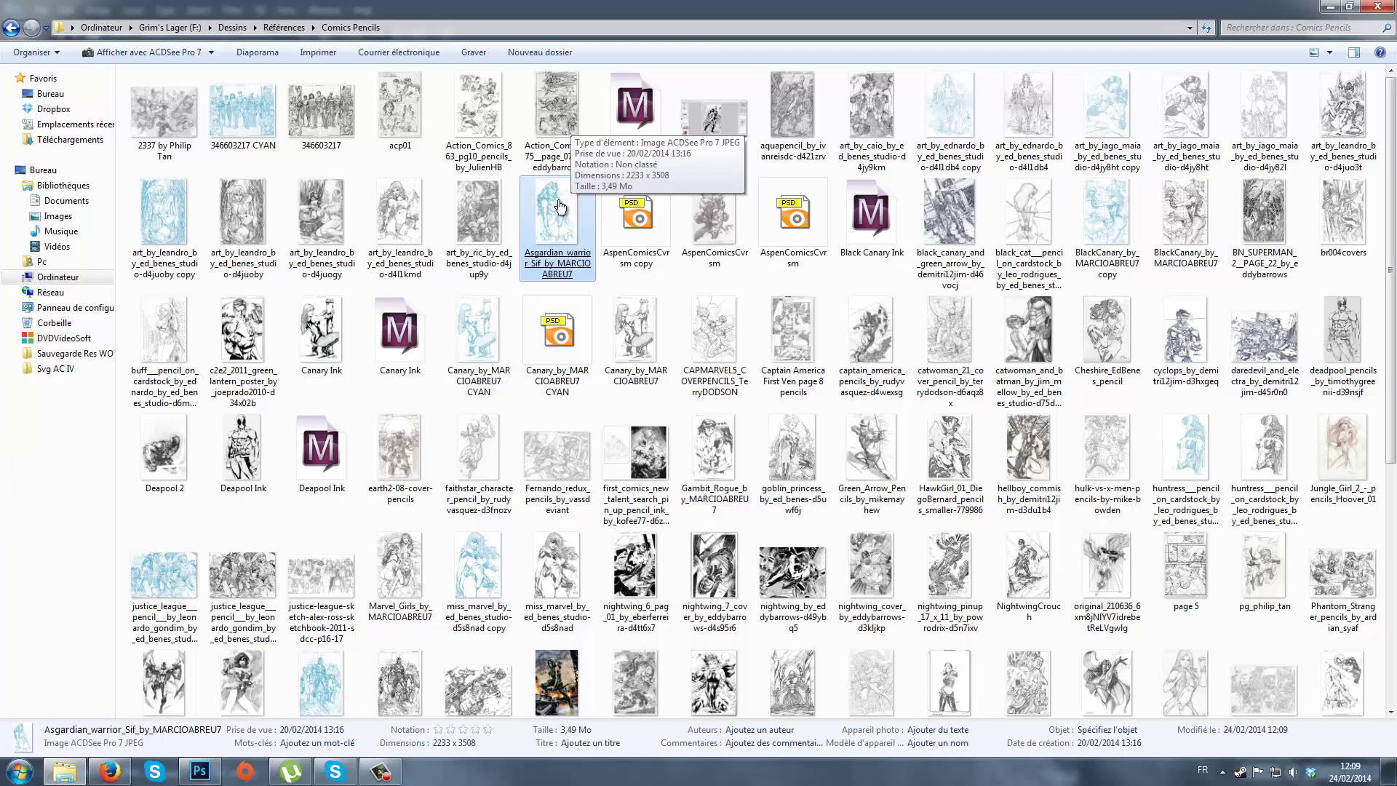
{"action": "left_click", "coordinate": [1376, 8]}
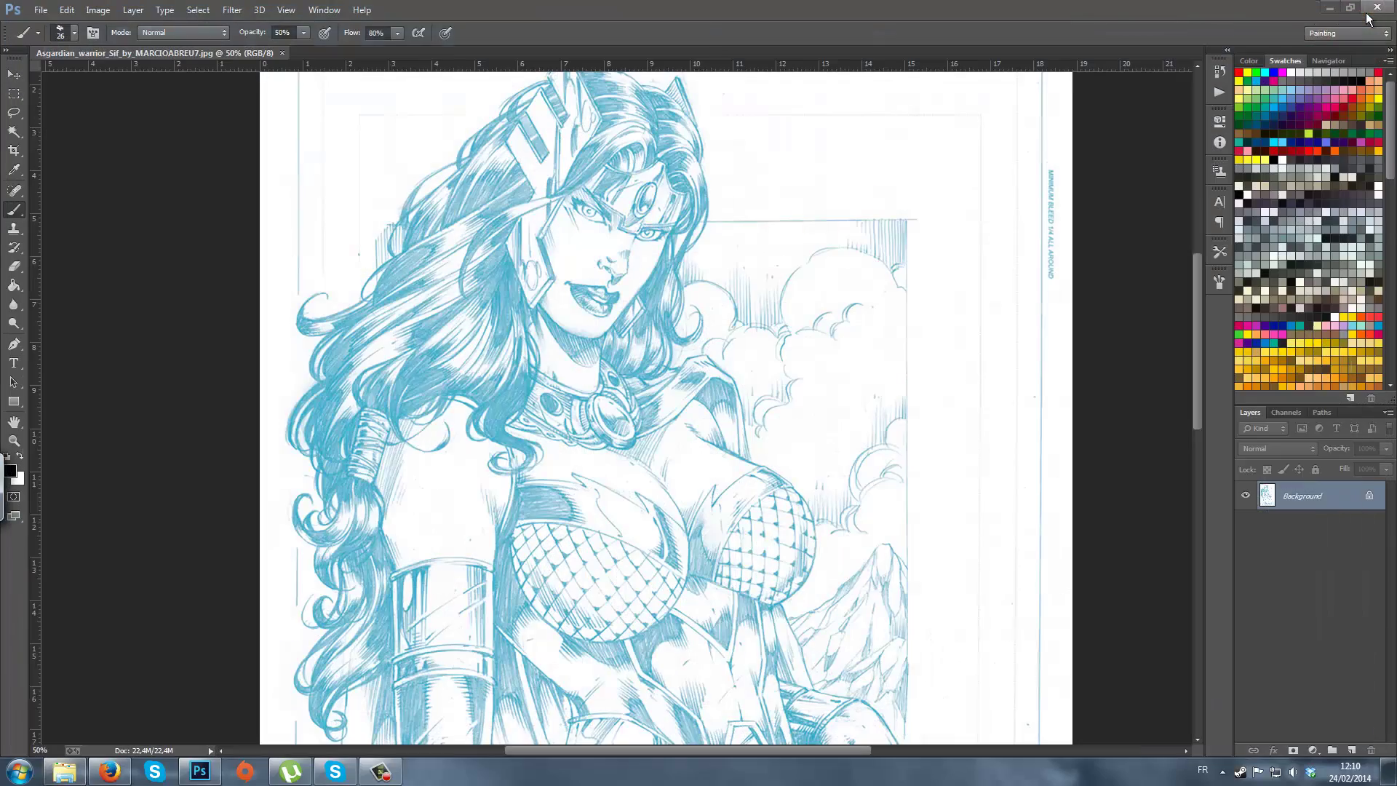
- Show the desktop and launch Manga Studio 5.0 (64 Bit)
{"action": "key", "text": "super+d"}
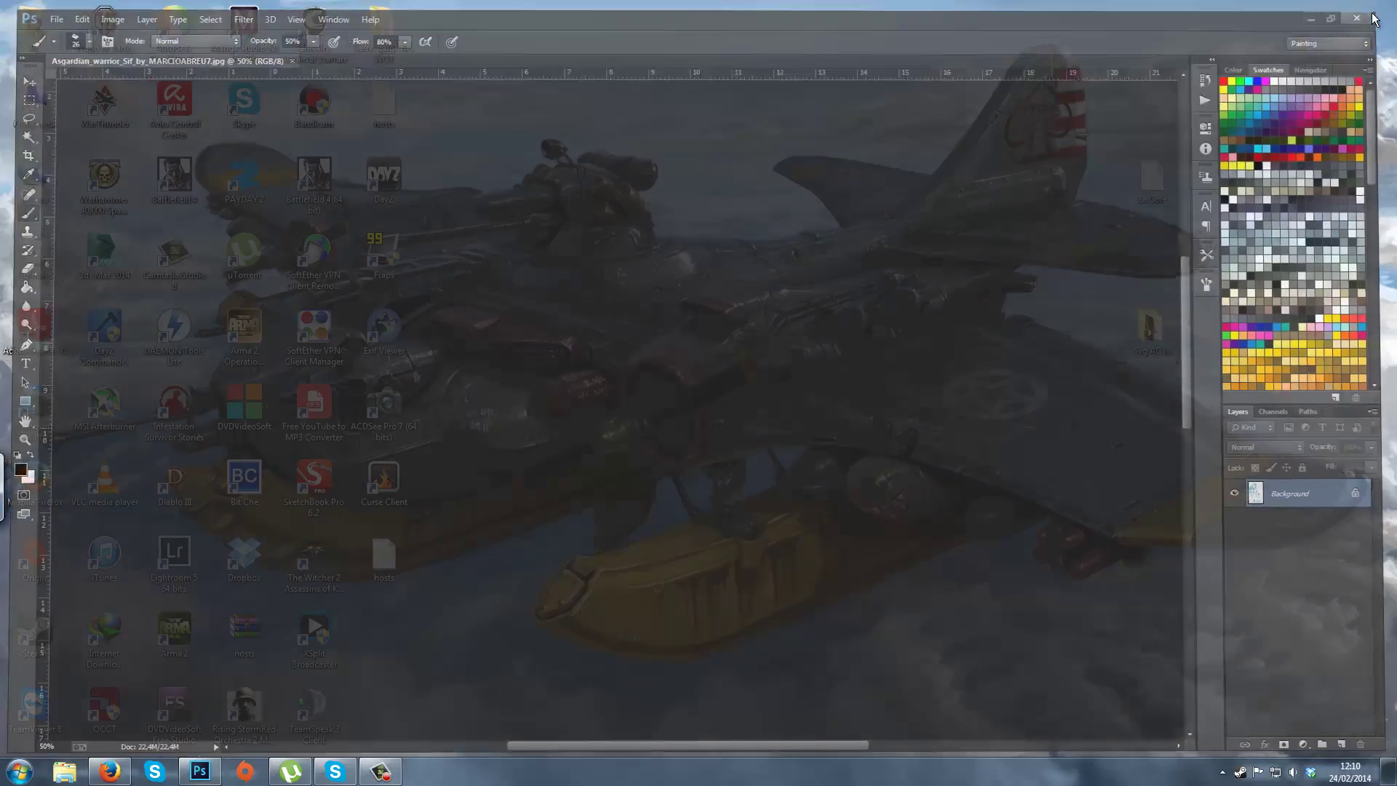
{"action": "left_click", "coordinate": [19, 770]}
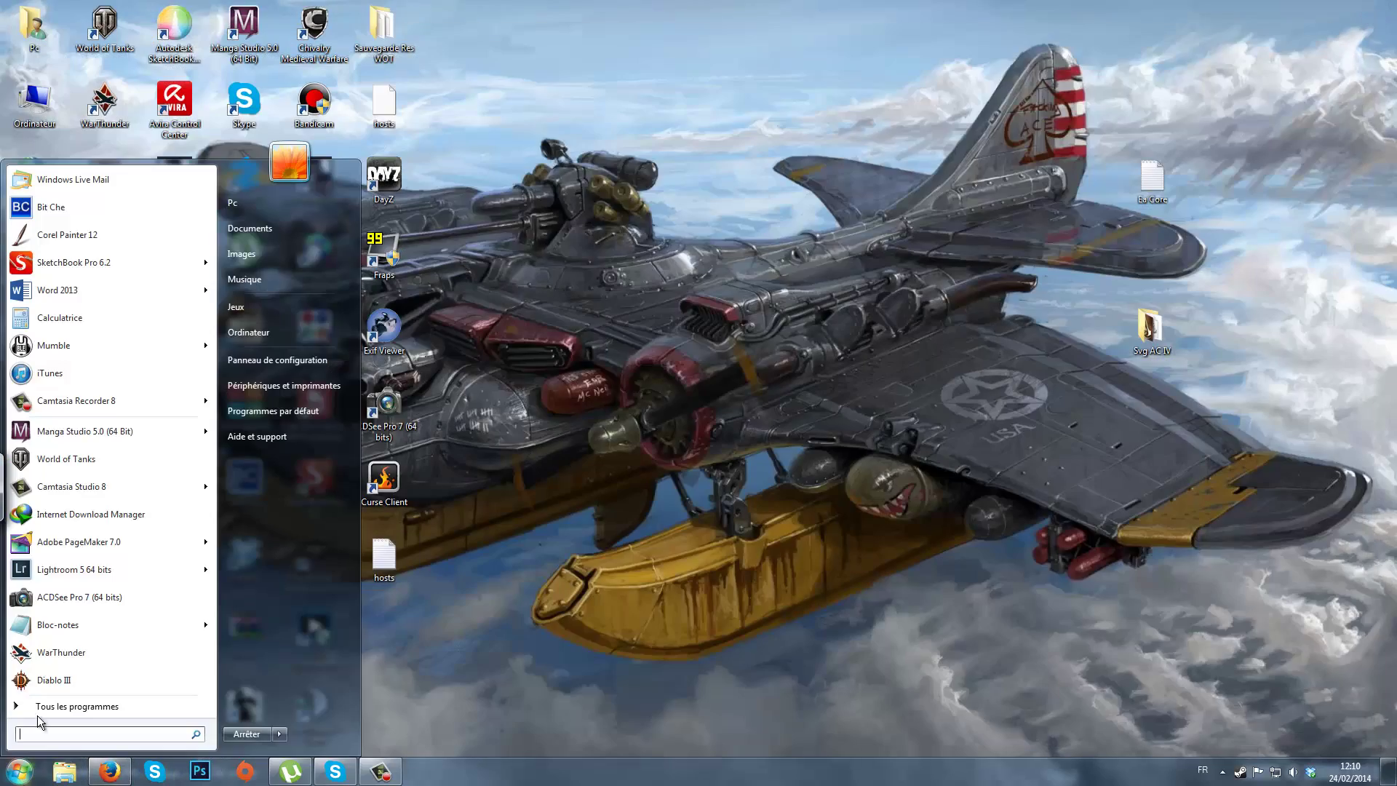
{"action": "left_click", "coordinate": [80, 431]}
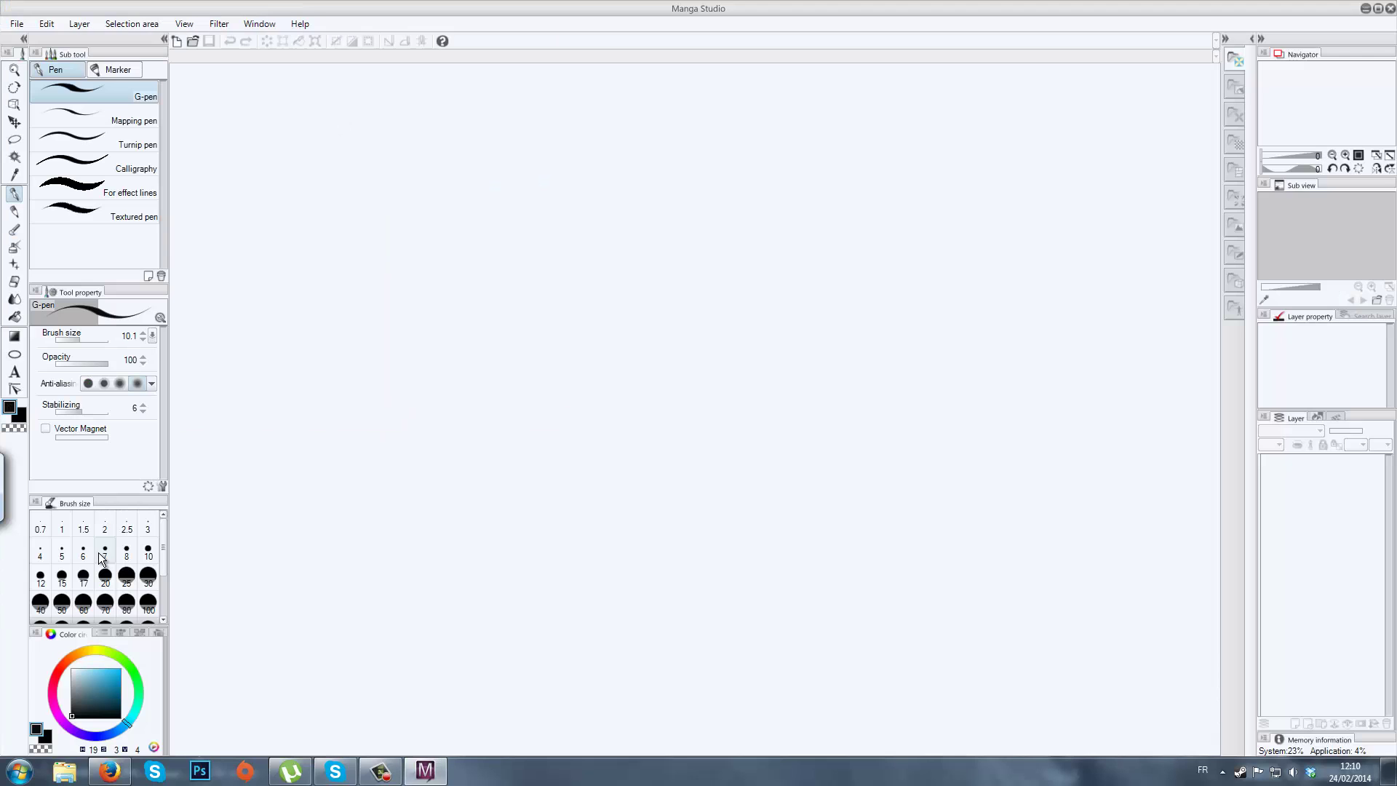
- Create a new canvas 2233 px wide and 3508 px high at 300 dpi
{"action": "left_click", "coordinate": [16, 24]}
{"action": "key", "text": "Escape"}
{"action": "key", "text": "ctrl+n"}
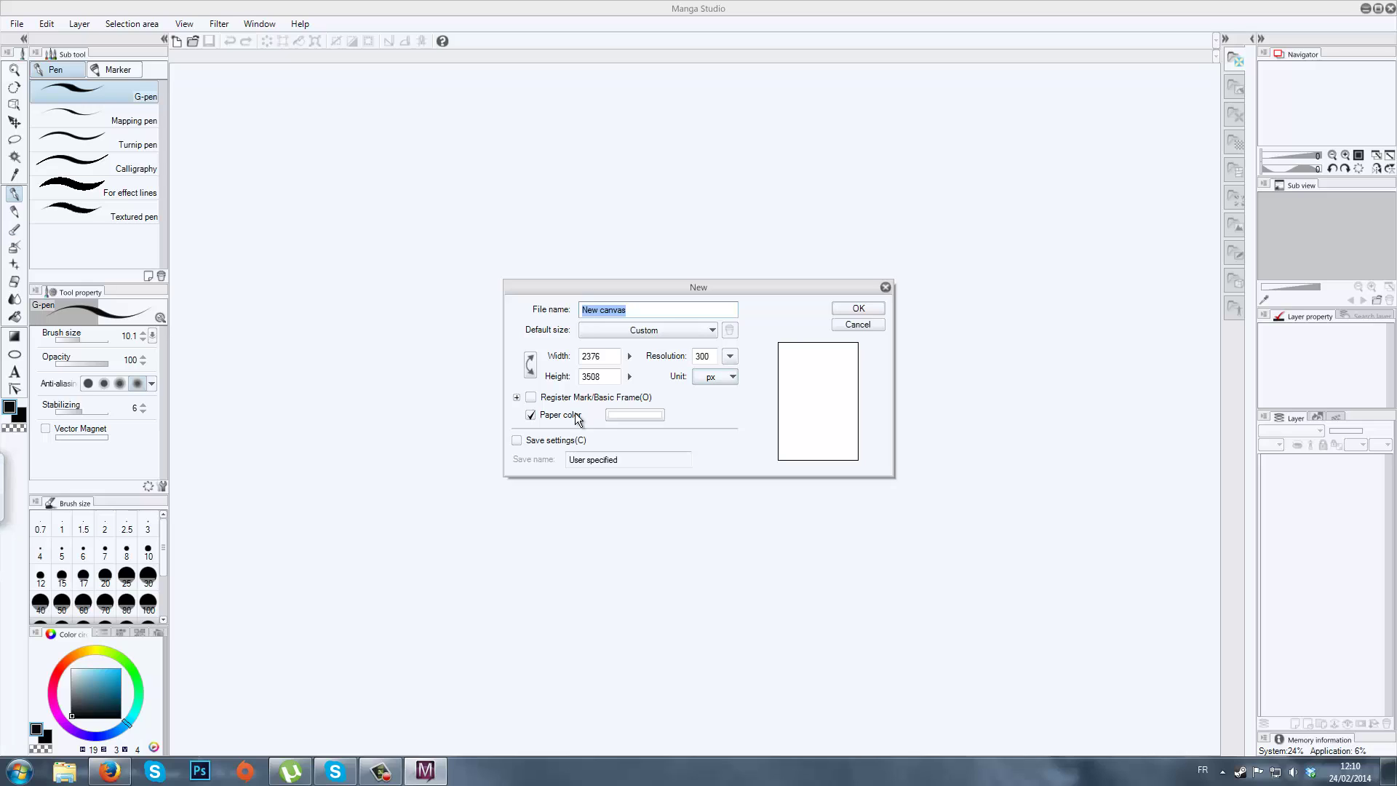
{"action": "left_click", "coordinate": [625, 355]}
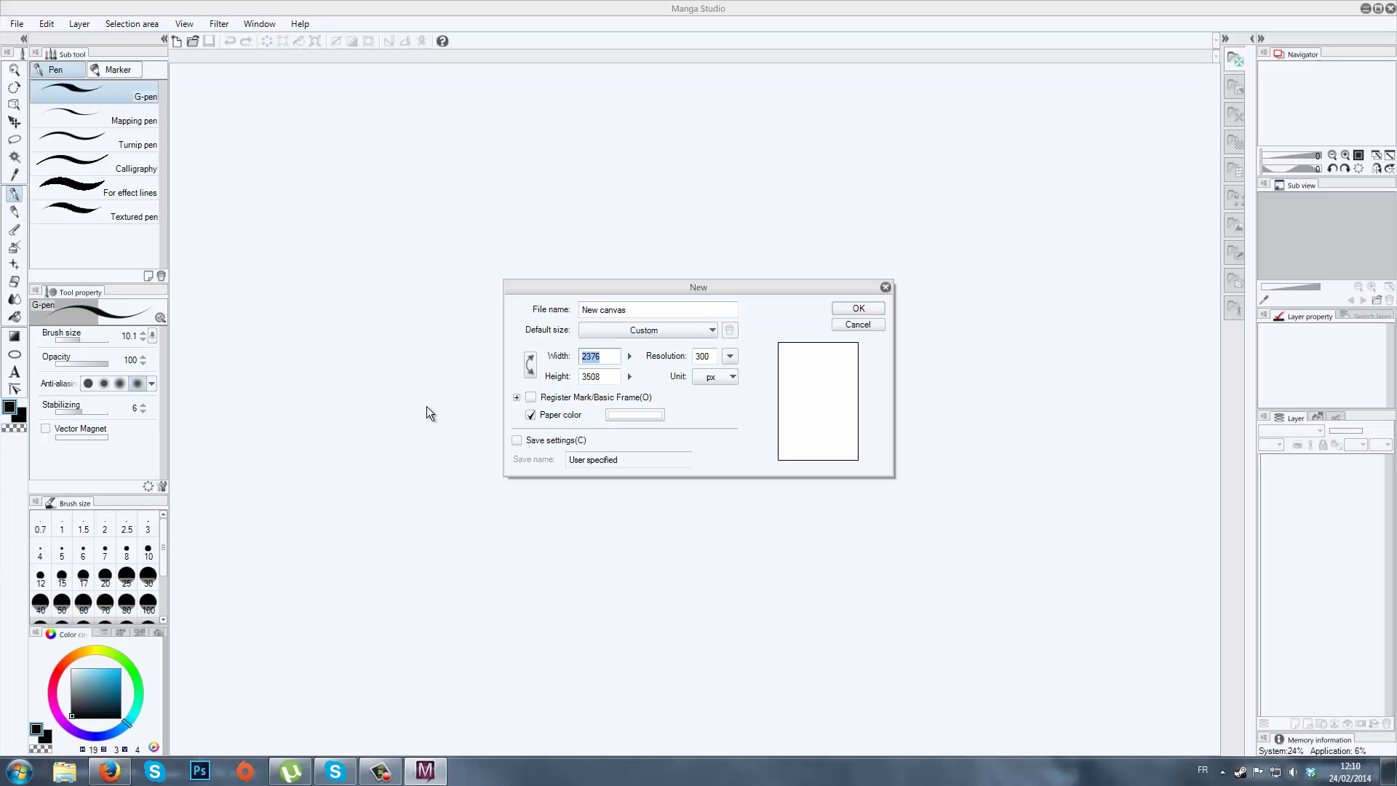
{"action": "type", "text": "22"}
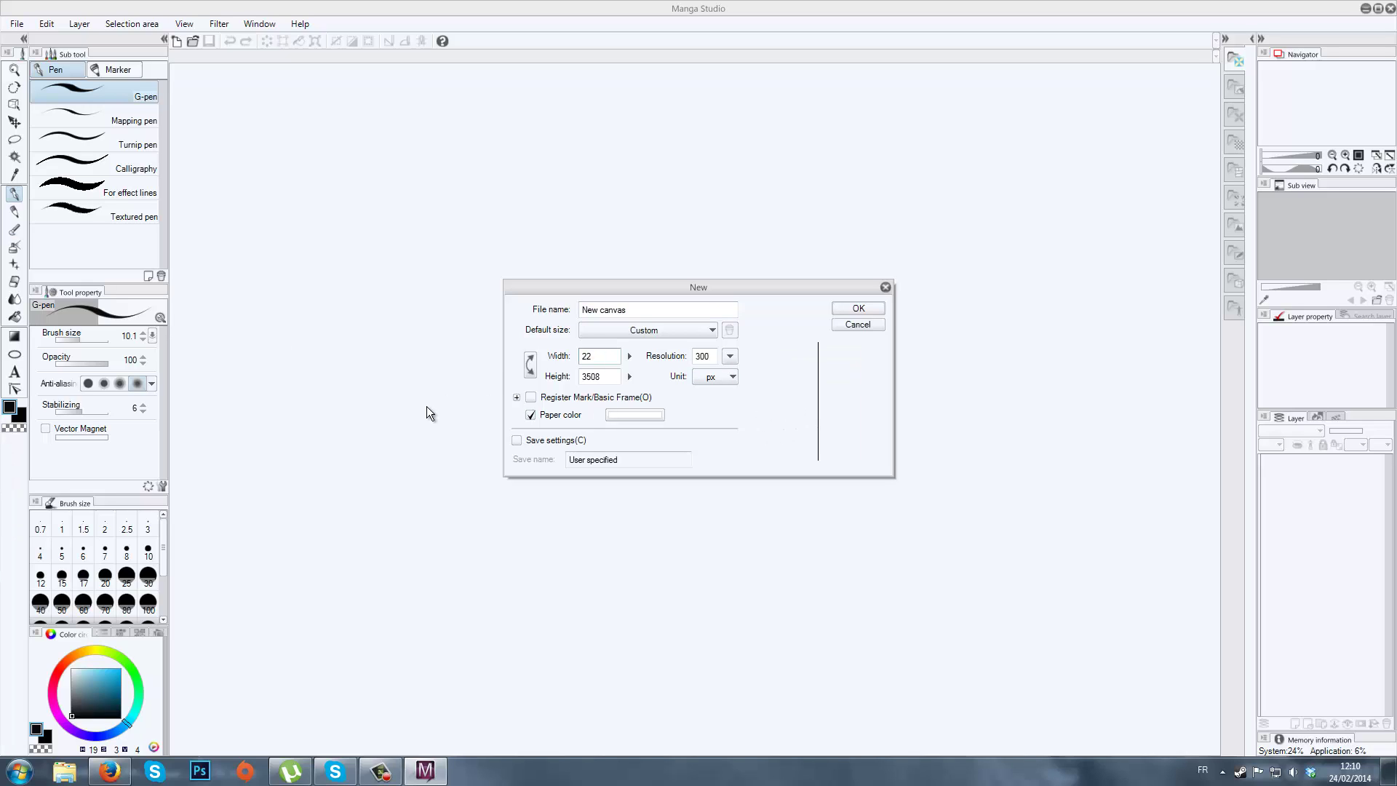
{"action": "type", "text": "33"}
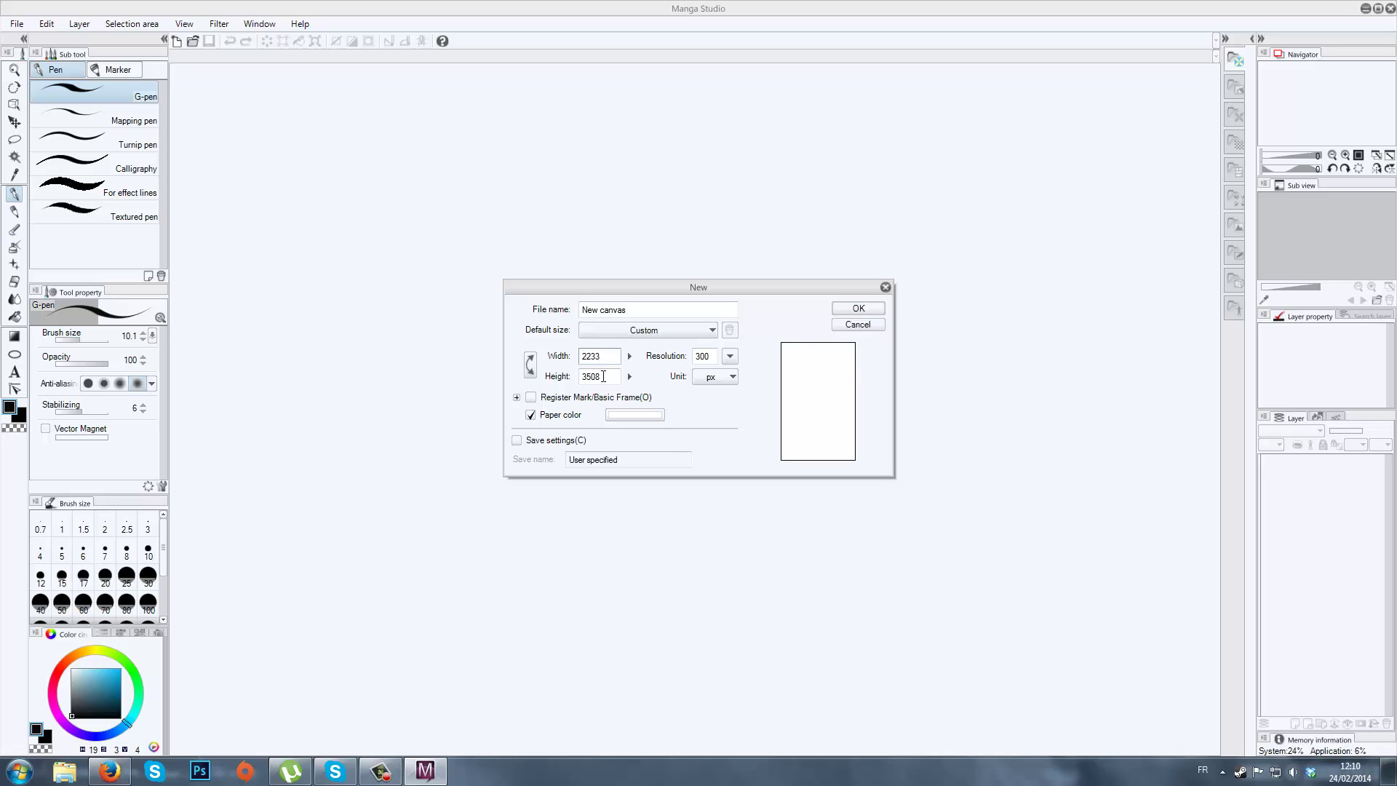
{"action": "key", "text": "Tab"}
{"action": "left_click", "coordinate": [851, 313]}
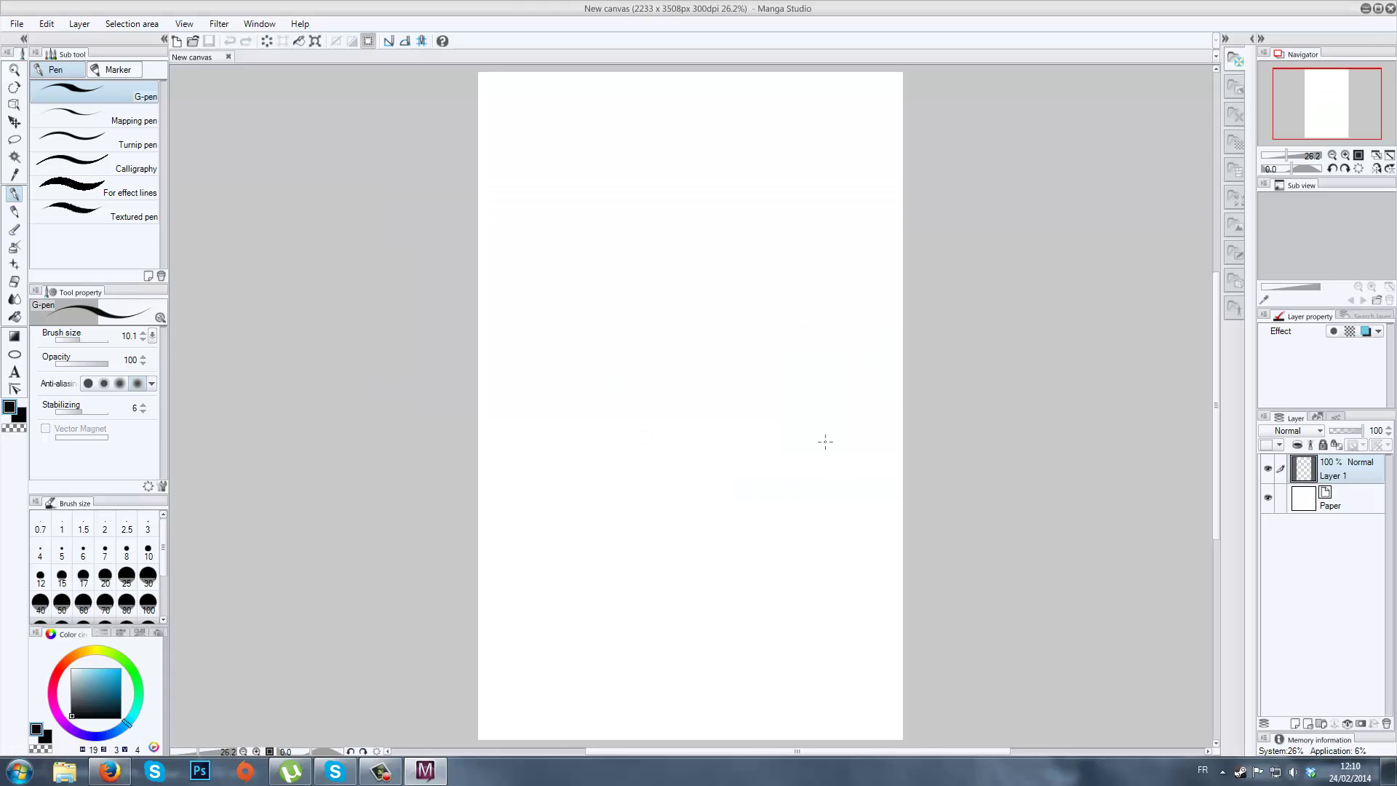
- Import the cyan Asgardian_warrior_Sif image from the Comics Pencils folder onto the canvas
{"action": "left_click", "coordinate": [16, 24]}
{"action": "mouse_move", "coordinate": [218, 176]}
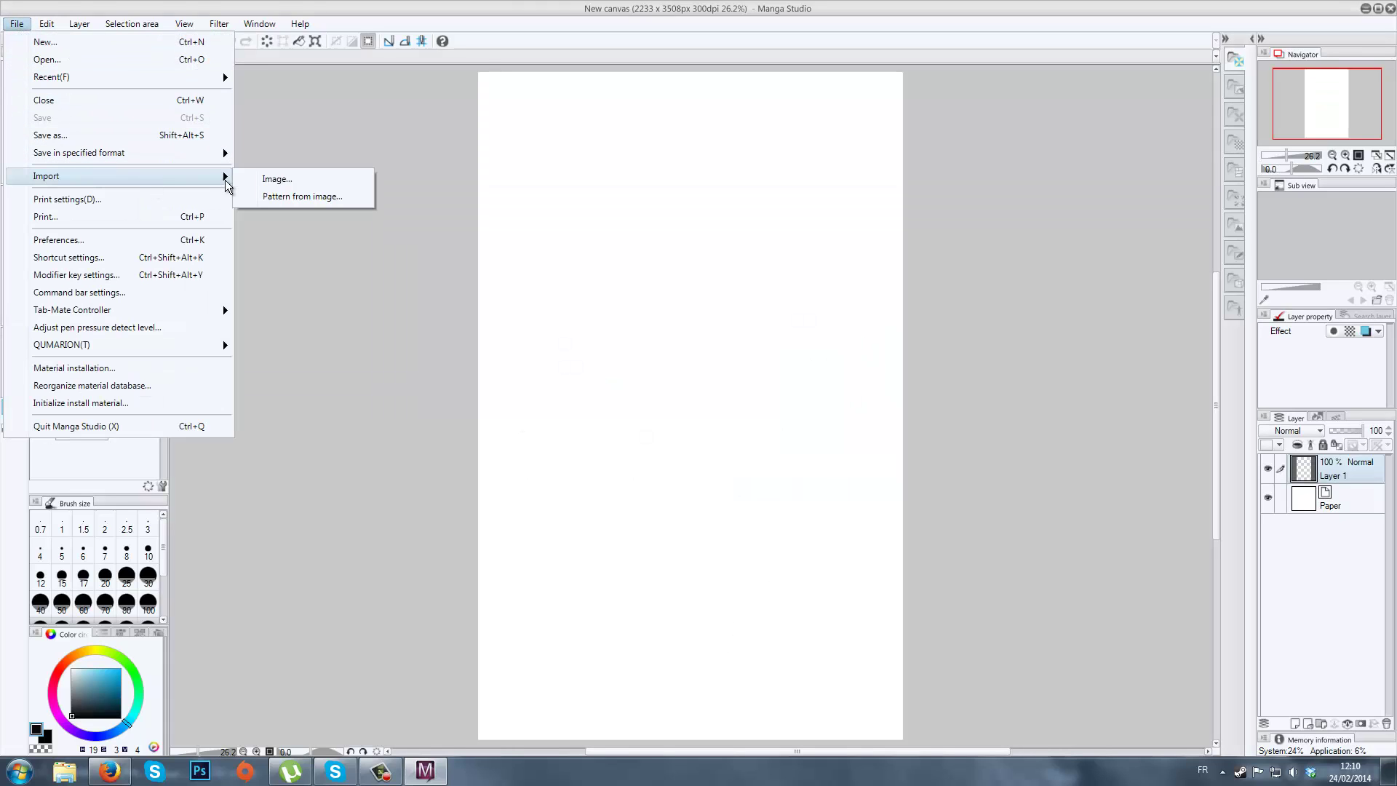
{"action": "left_click", "coordinate": [285, 191]}
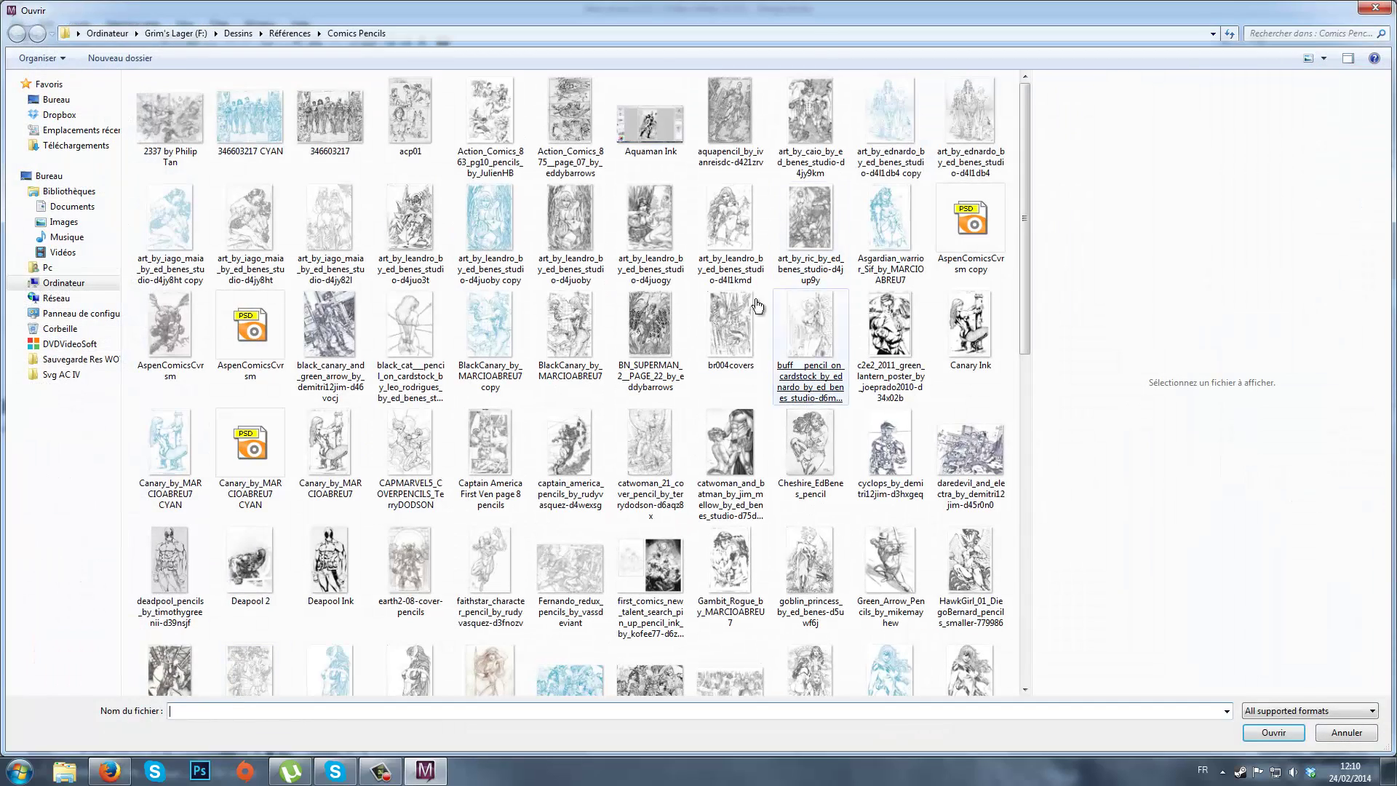
{"action": "double_click", "coordinate": [890, 218]}
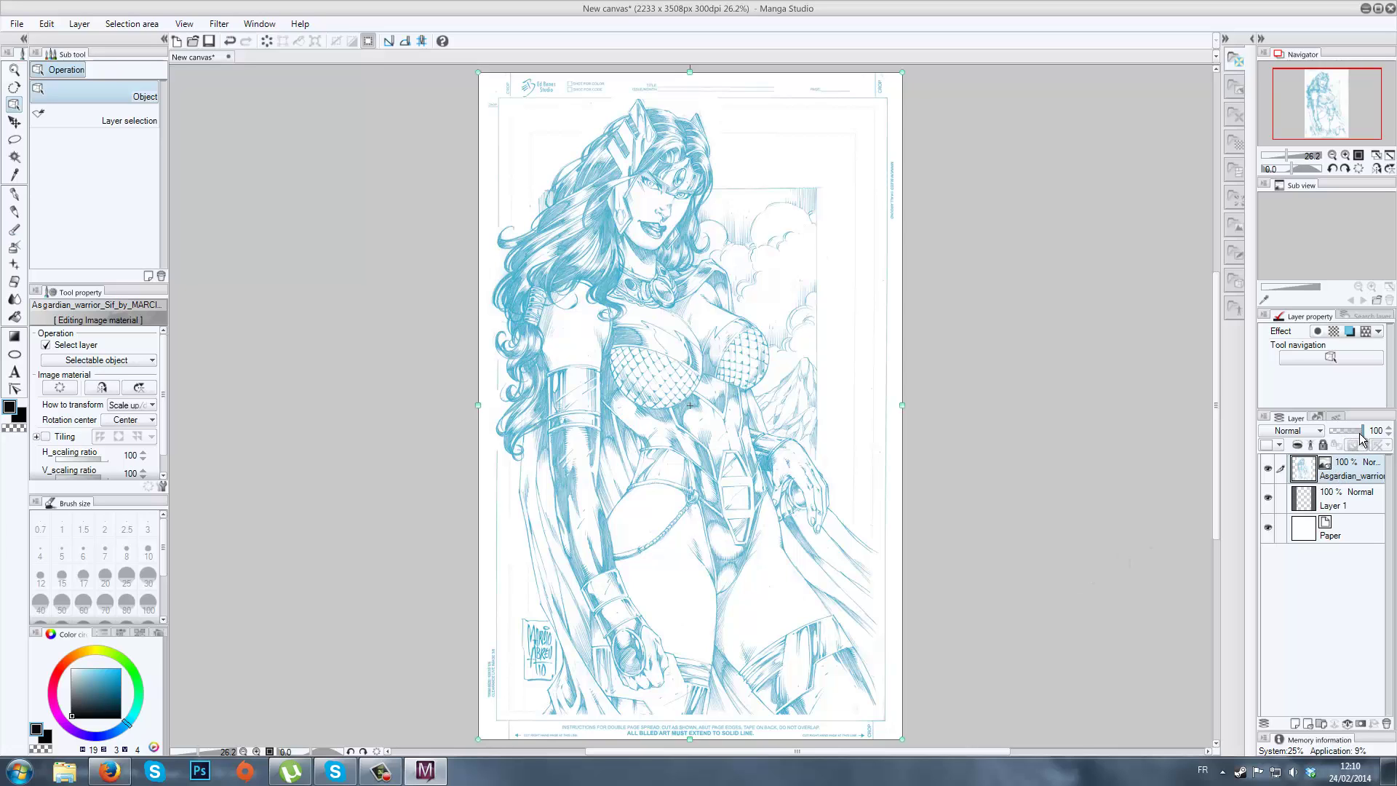
- Lower the imported pencil layer's opacity to 50% and add a new raster layer above it for inking
{"action": "left_click_drag", "start_coordinate": [1365, 436], "coordinate": [1346, 437]}
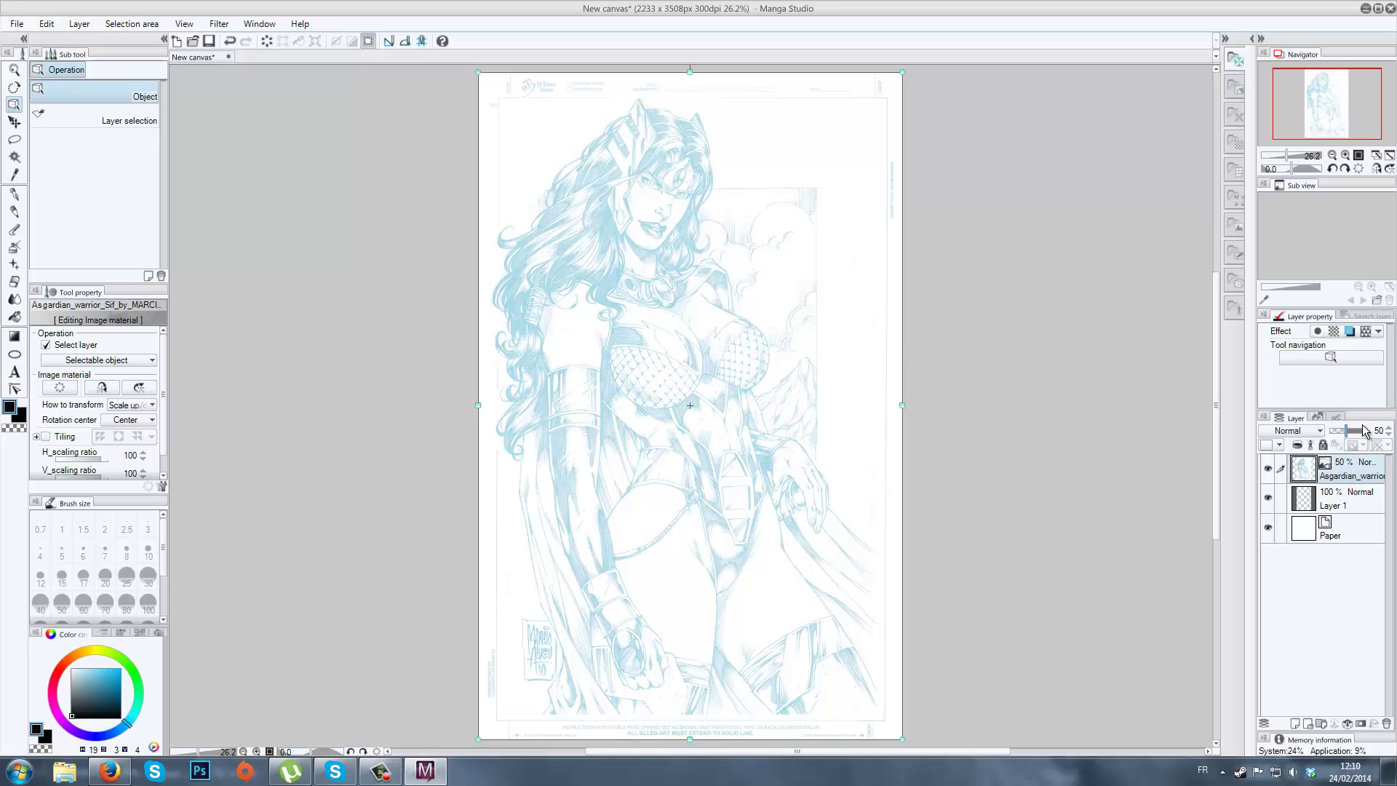
{"action": "left_click", "coordinate": [1294, 725]}
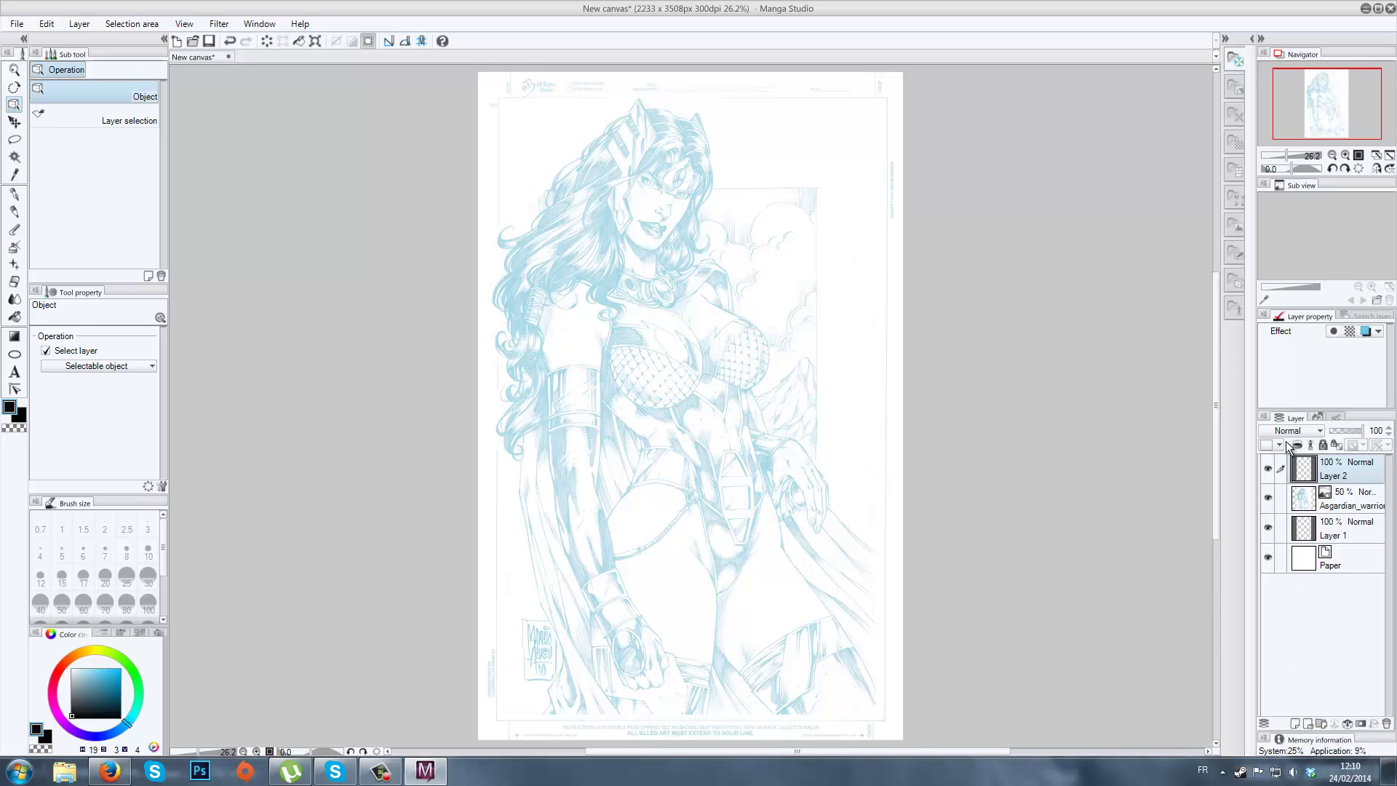
{"action": "scroll", "coordinate": [837, 444], "scroll_direction": "up", "scroll_amount": 2}
{"action": "left_click_drag", "start_coordinate": [867, 396], "coordinate": [898, 610]}
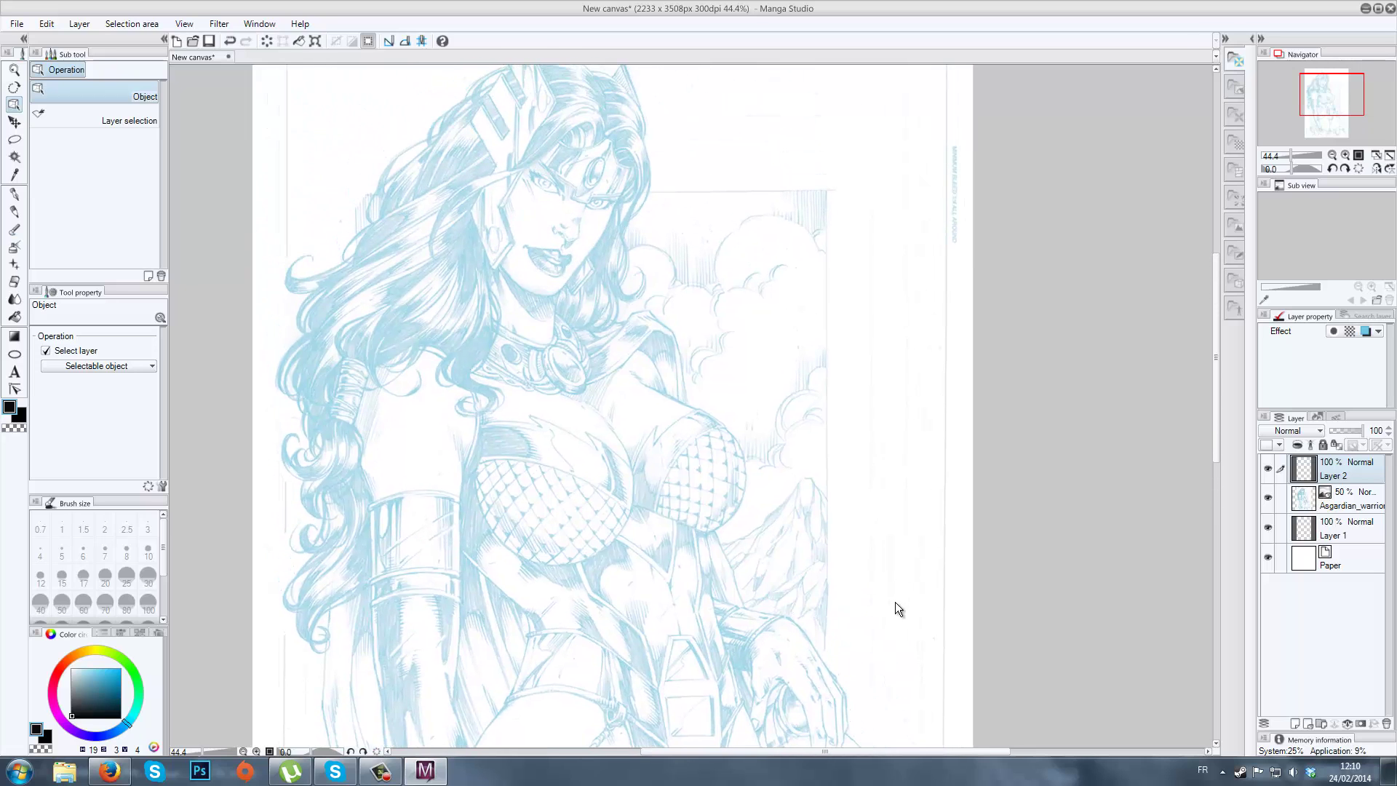
{"action": "left_click_drag", "start_coordinate": [811, 243], "coordinate": [858, 274]}
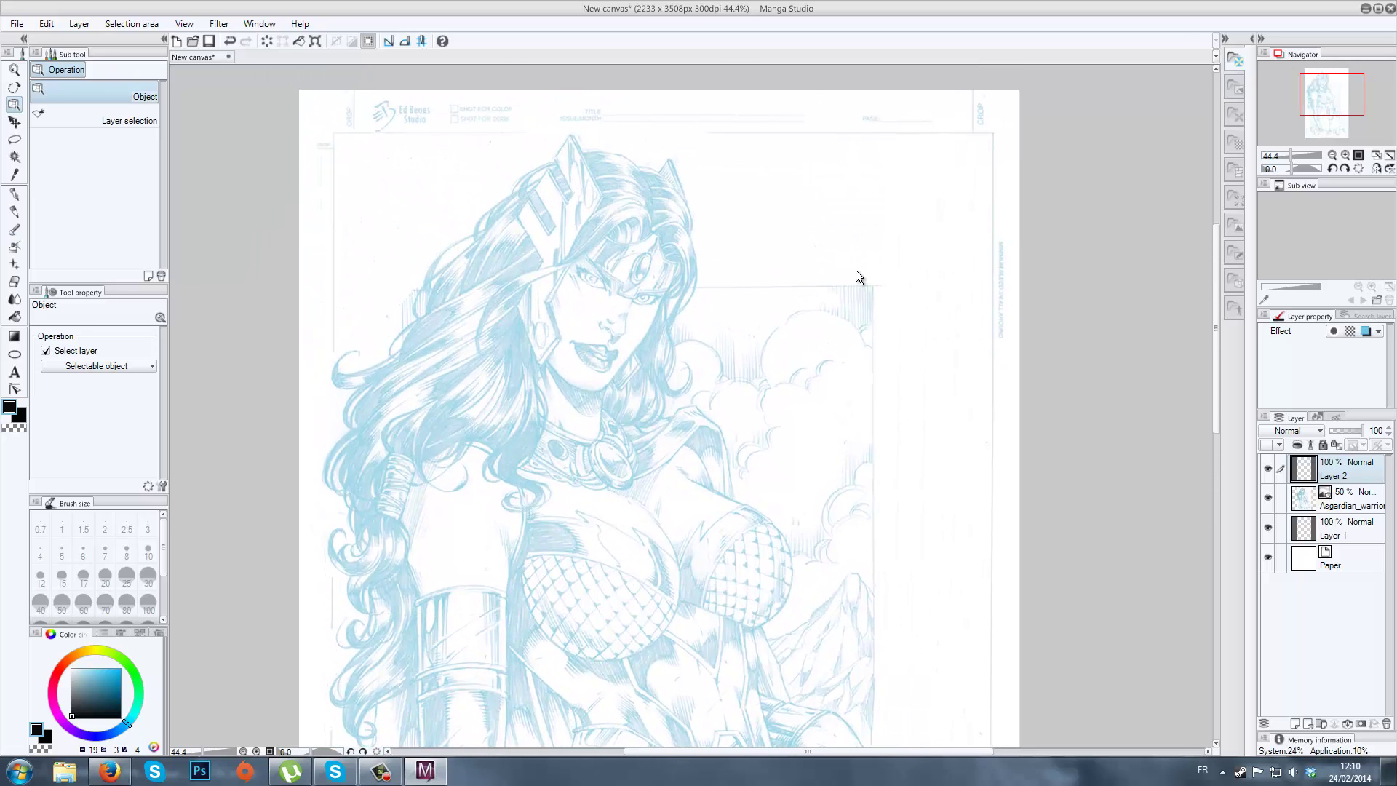
- Test the G-pen with several sweeping strokes in the blank area beside the head, and undo them
{"action": "left_click", "coordinate": [16, 211]}
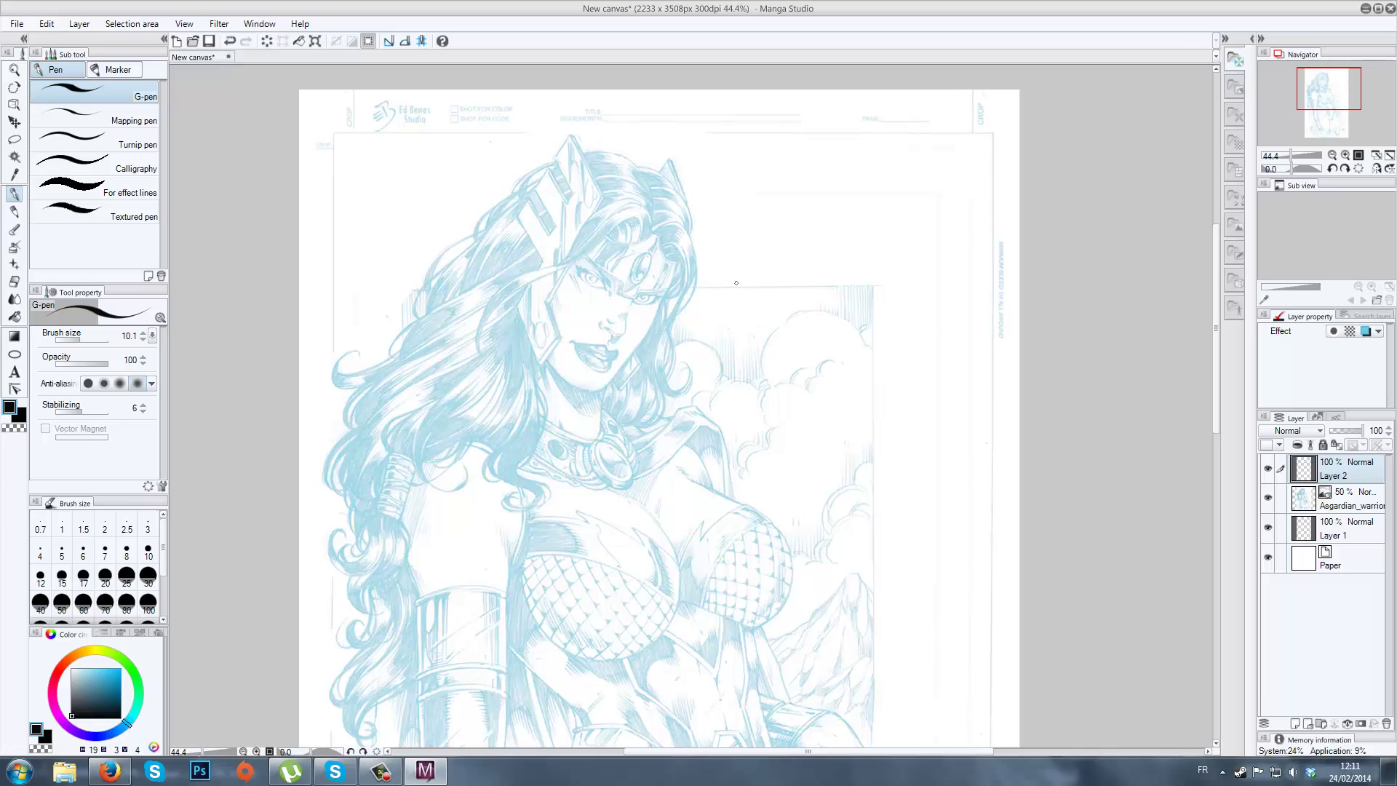
{"action": "left_click_drag", "start_coordinate": [733, 292], "coordinate": [859, 193]}
{"action": "mouse_move", "coordinate": [828, 246]}
{"action": "left_mouse_down"}
{"action": "mouse_move", "coordinate": [940, 165]}
{"action": "mouse_move", "coordinate": [1020, 135]}
{"action": "left_mouse_up"}
{"action": "left_click_drag", "start_coordinate": [859, 252], "coordinate": [1007, 165]}
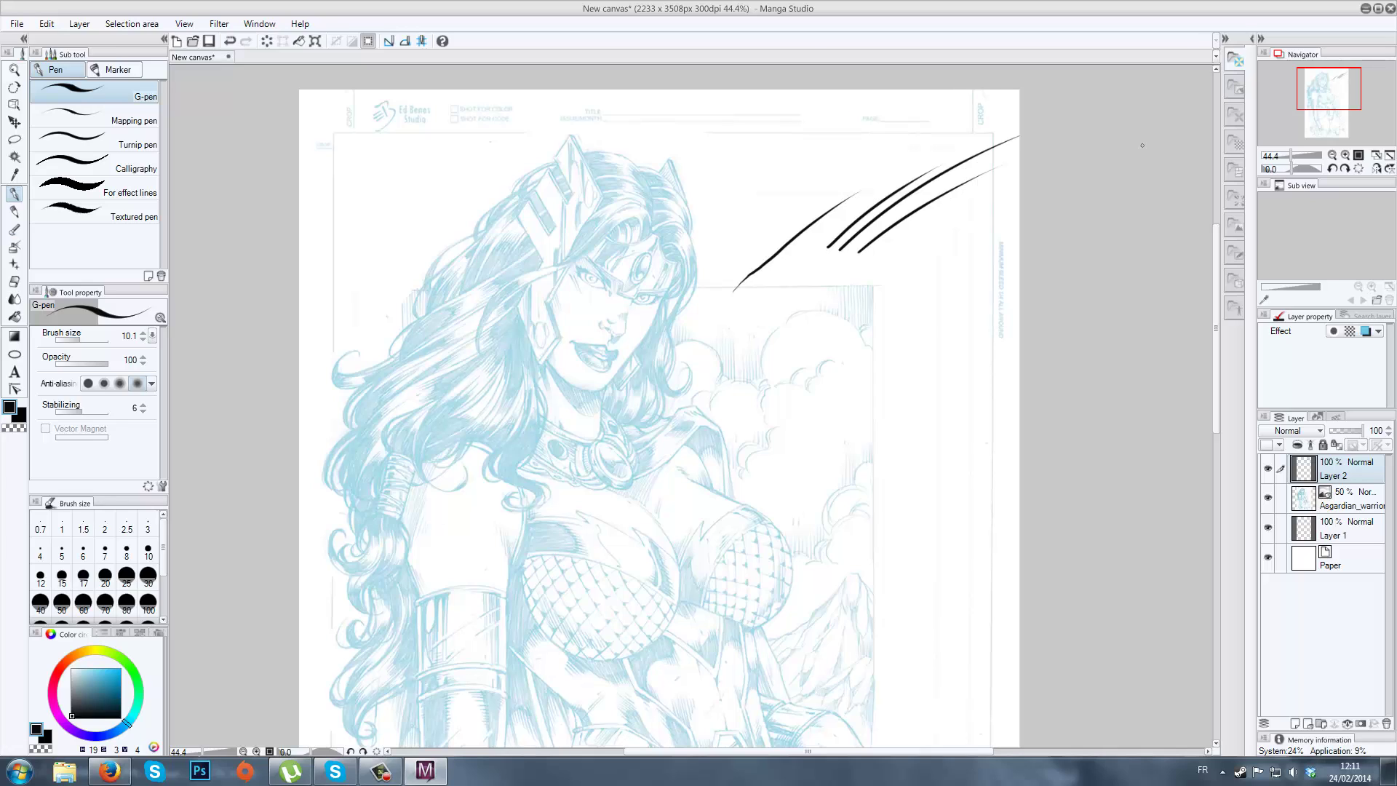
{"action": "key", "text": "ctrl+z"}
{"action": "key", "text": "ctrl+z"}
{"action": "key", "text": "ctrl+z"}
{"action": "key", "text": "ctrl+z"}
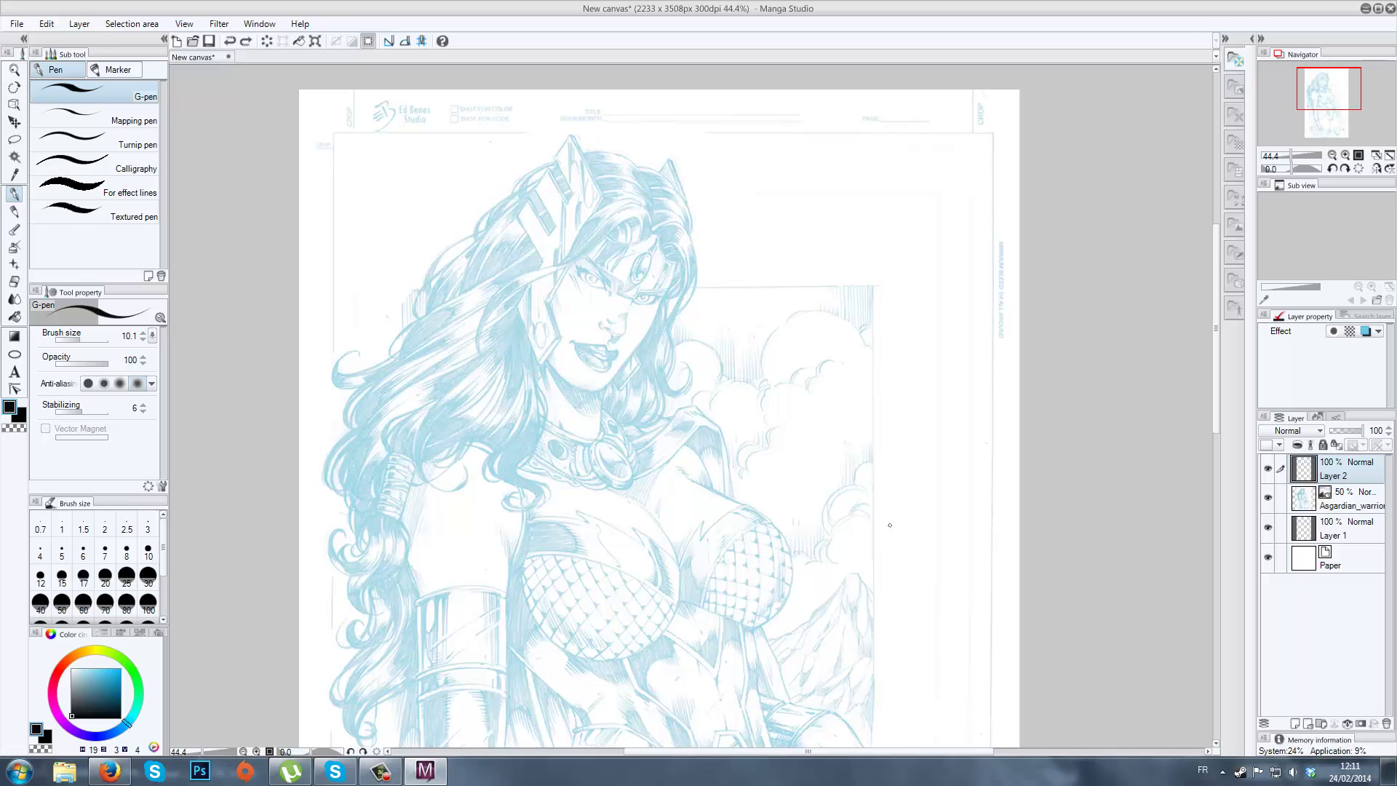
- Ink the nose, its shadow and a small forehead accent with the G-pen, undoing unwanted strokes
{"action": "scroll", "coordinate": [889, 525], "scroll_direction": "up", "scroll_amount": 1}
{"action": "scroll", "coordinate": [678, 356], "scroll_direction": "up", "scroll_amount": 2}
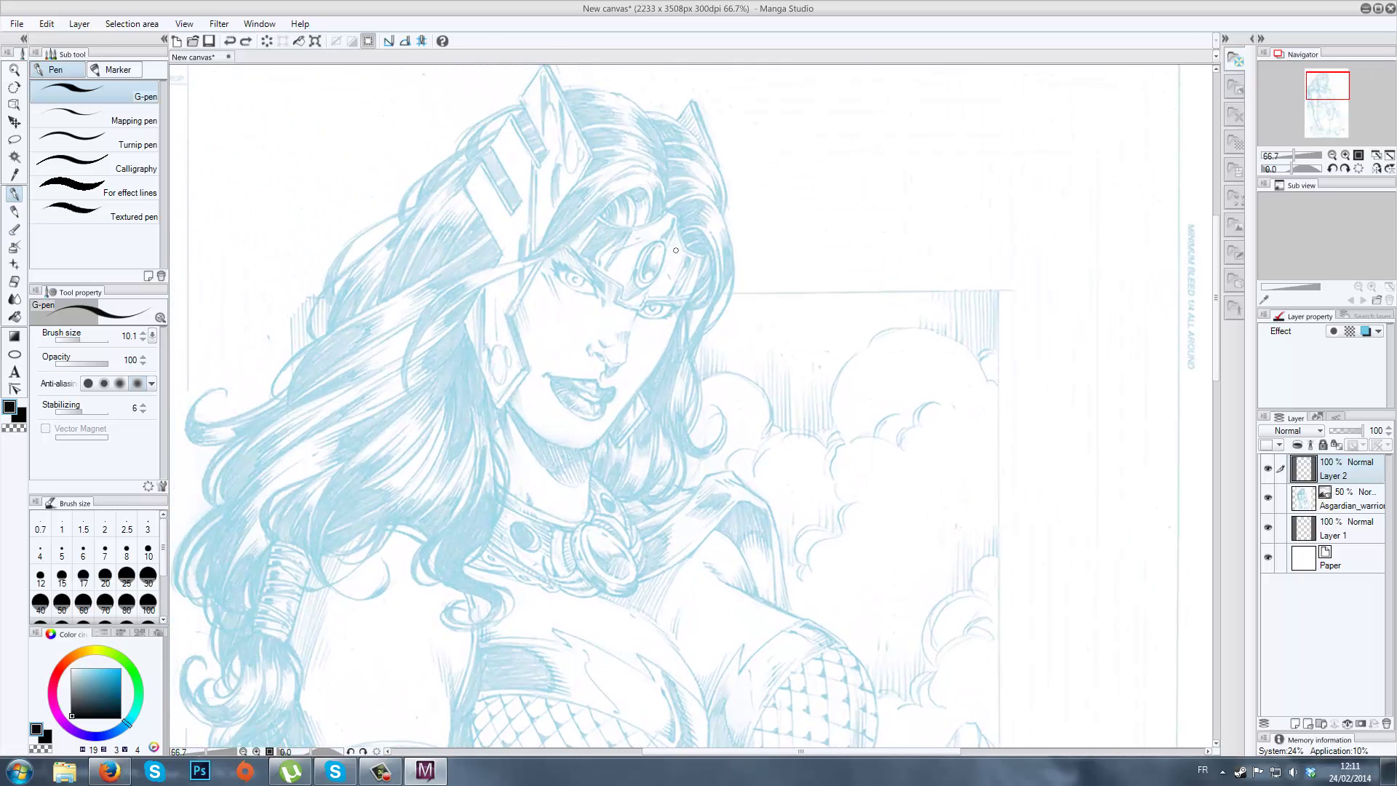
{"action": "left_click_drag", "start_coordinate": [674, 218], "coordinate": [667, 246]}
{"action": "left_click_drag", "start_coordinate": [638, 309], "coordinate": [626, 358]}
{"action": "mouse_move", "coordinate": [599, 342]}
{"action": "left_mouse_down"}
{"action": "mouse_move", "coordinate": [629, 331]}
{"action": "mouse_move", "coordinate": [628, 358]}
{"action": "mouse_move", "coordinate": [641, 330]}
{"action": "mouse_move", "coordinate": [627, 360]}
{"action": "left_mouse_up"}
{"action": "left_click_drag", "start_coordinate": [589, 347], "coordinate": [590, 357]}
{"action": "mouse_move", "coordinate": [608, 366]}
{"action": "left_mouse_down"}
{"action": "mouse_move", "coordinate": [625, 361]}
{"action": "mouse_move", "coordinate": [602, 382]}
{"action": "mouse_move", "coordinate": [607, 368]}
{"action": "left_mouse_up"}
{"action": "key", "text": "ctrl+z"}
{"action": "mouse_move", "coordinate": [751, 364]}
{"action": "left_mouse_down"}
{"action": "mouse_move", "coordinate": [845, 316]}
{"action": "mouse_move", "coordinate": [862, 274]}
{"action": "left_mouse_up"}
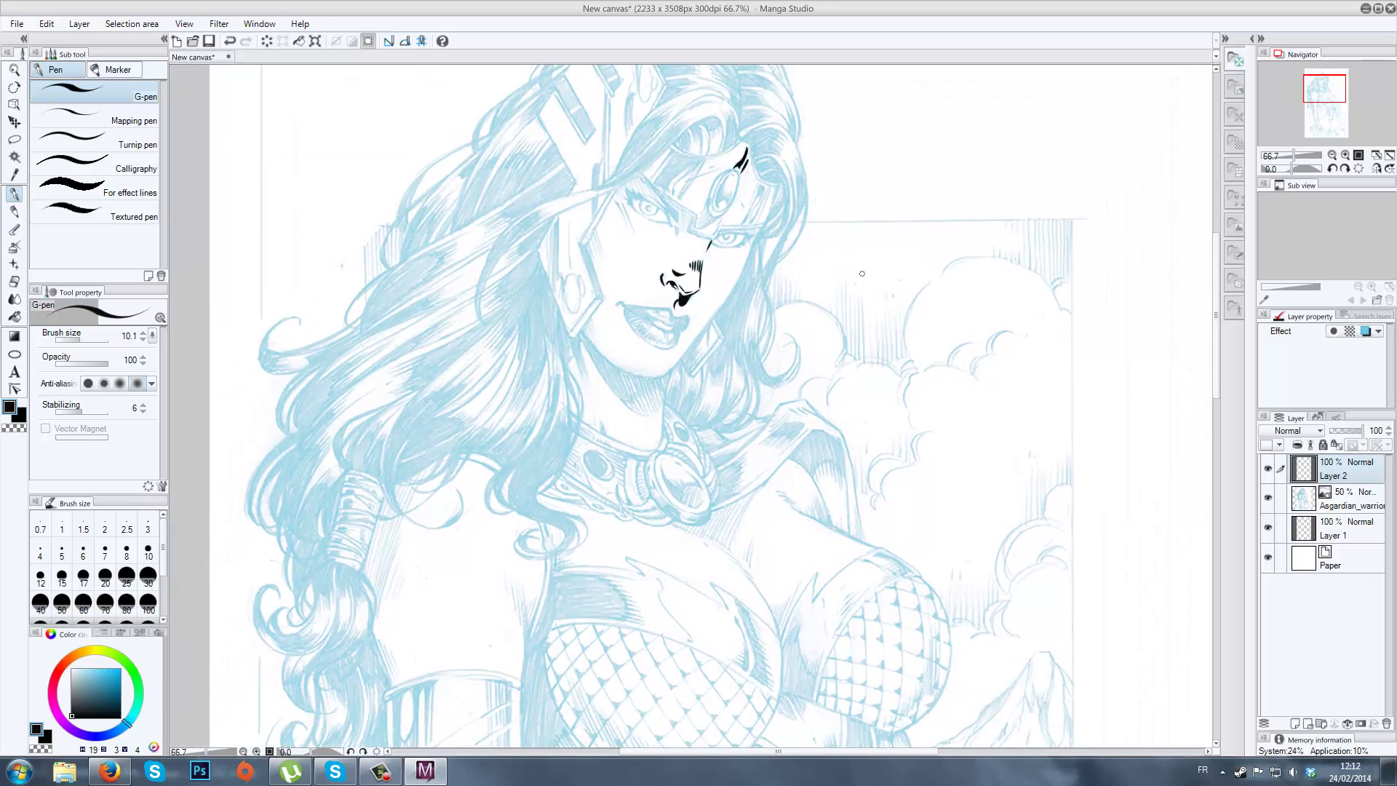
{"action": "left_click_drag", "start_coordinate": [684, 318], "coordinate": [682, 348]}
{"action": "key", "text": "ctrl+z"}
- Outline the narrow curved shadow on the chest armour with the G-pen, fill it with black and touch up its edges
{"action": "left_click_drag", "start_coordinate": [805, 521], "coordinate": [840, 350]}
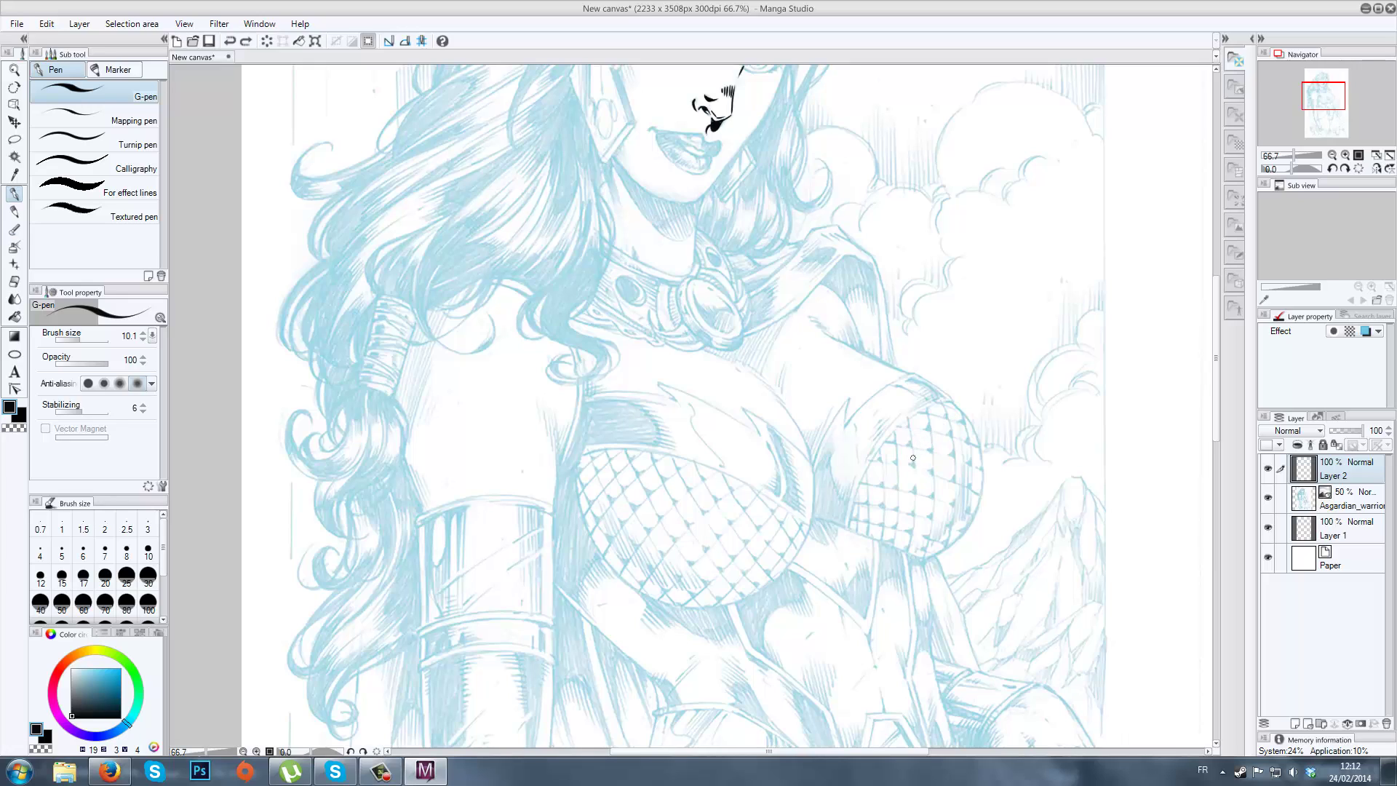
{"action": "left_click_drag", "start_coordinate": [768, 426], "coordinate": [797, 510]}
{"action": "left_click_drag", "start_coordinate": [768, 428], "coordinate": [799, 510]}
{"action": "key", "text": "g"}
{"action": "left_click", "coordinate": [780, 444]}
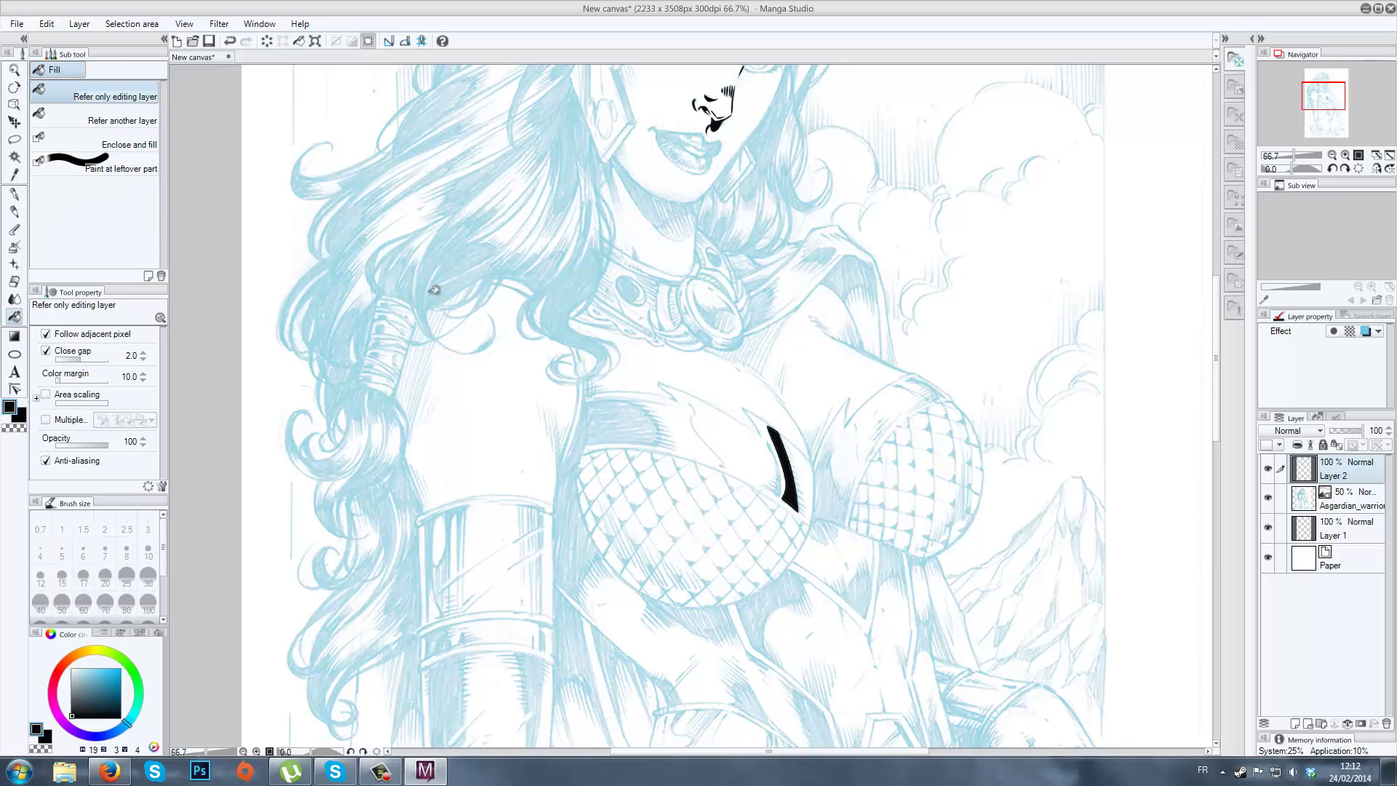
{"action": "left_click", "coordinate": [14, 194]}
{"action": "left_click_drag", "start_coordinate": [781, 442], "coordinate": [798, 511]}
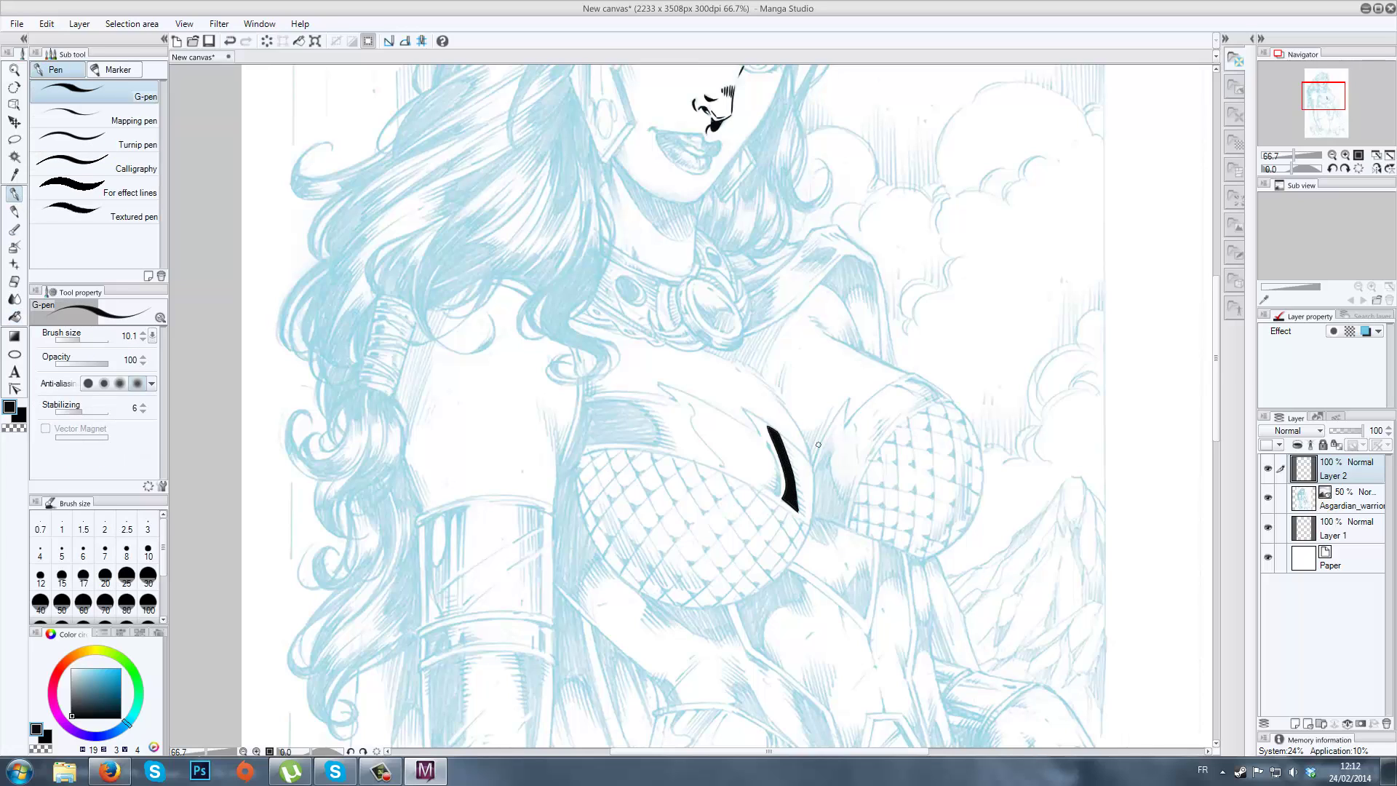
{"action": "left_click_drag", "start_coordinate": [773, 435], "coordinate": [781, 464]}
- Feather the outer edge of the black chest shadow with short tapered G-pen strokes, rotating the canvas to suit the stroke direction
{"action": "key", "text": "minus"}
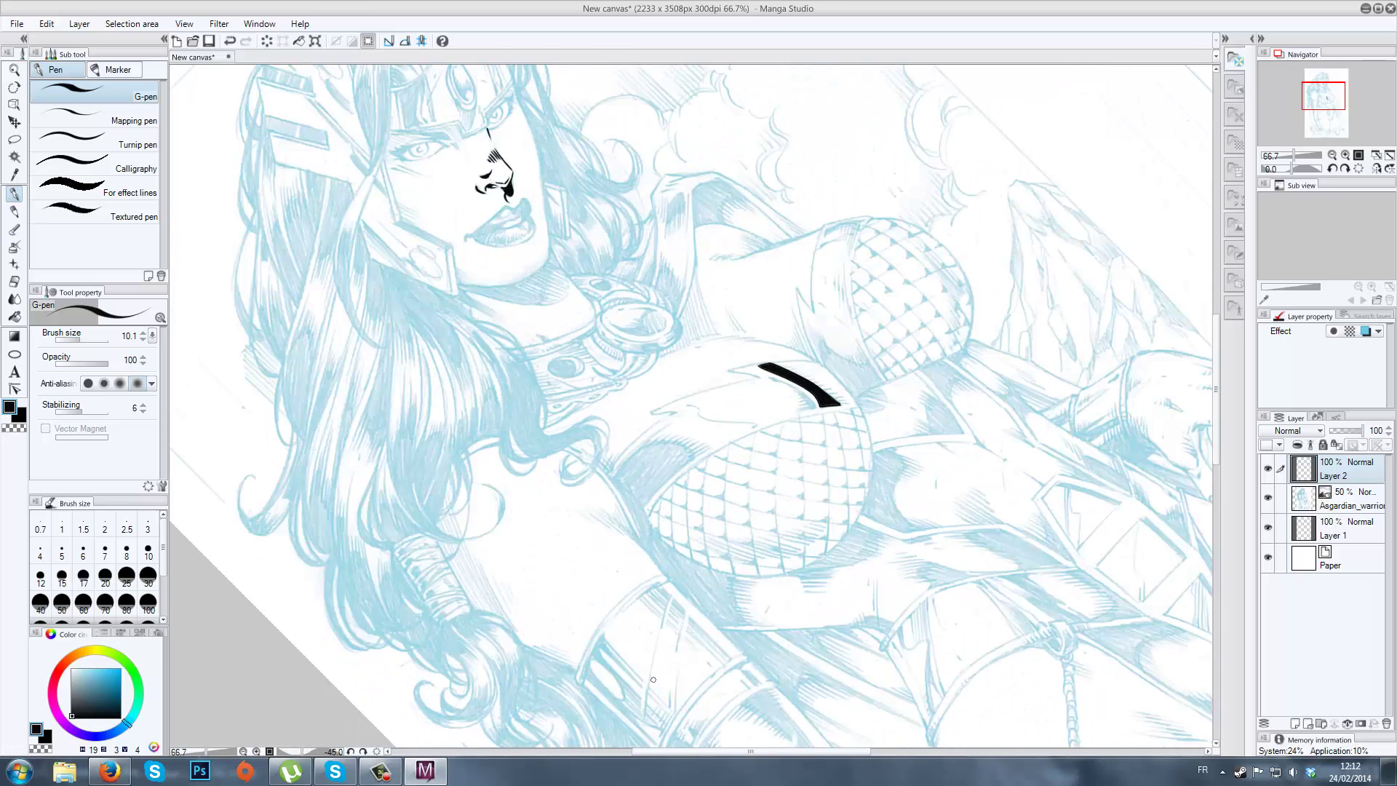
{"action": "key", "text": "minus"}
{"action": "key", "text": "minus"}
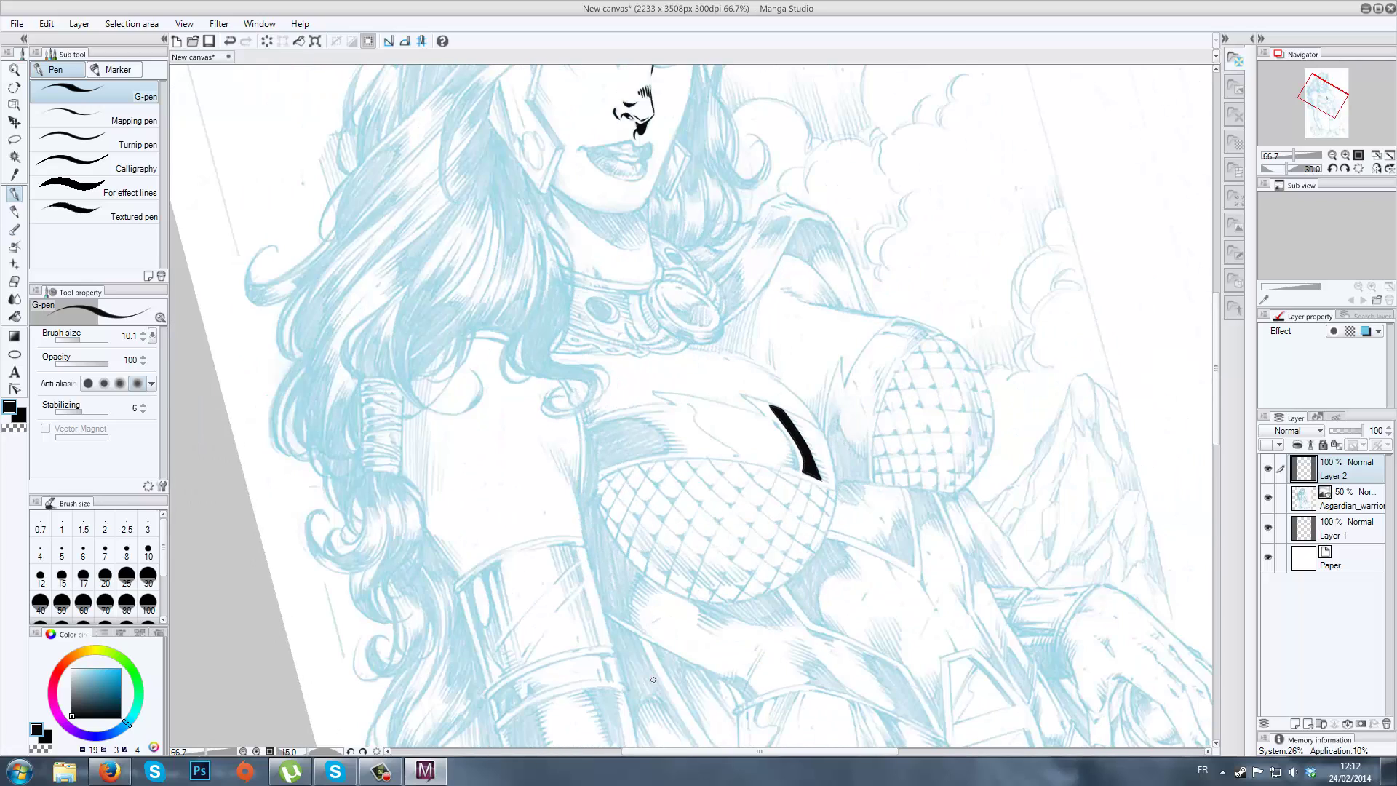
{"action": "key", "text": "minus"}
{"action": "key", "text": "minus"}
{"action": "key", "text": "minus"}
{"action": "key", "text": "minus"}
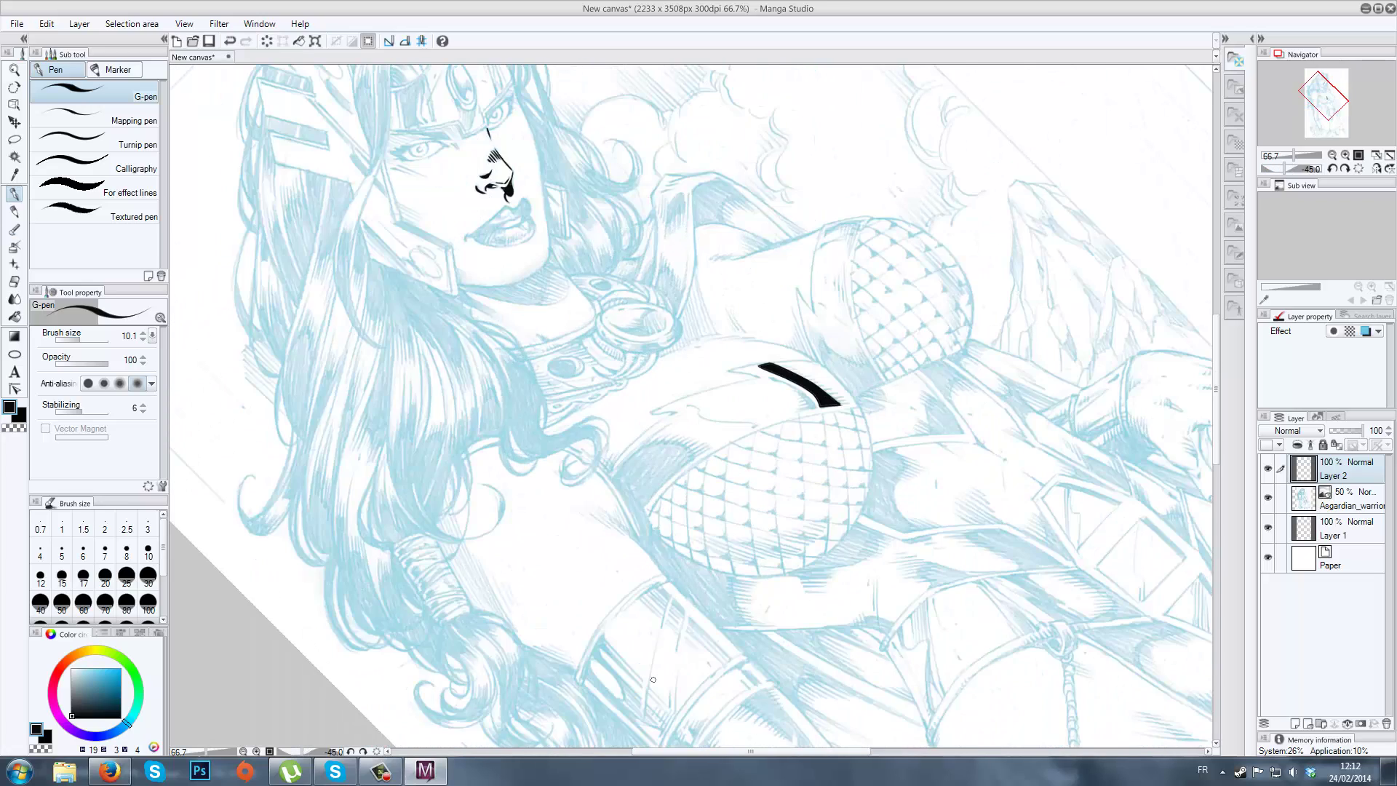
{"action": "key", "text": "asciicircum"}
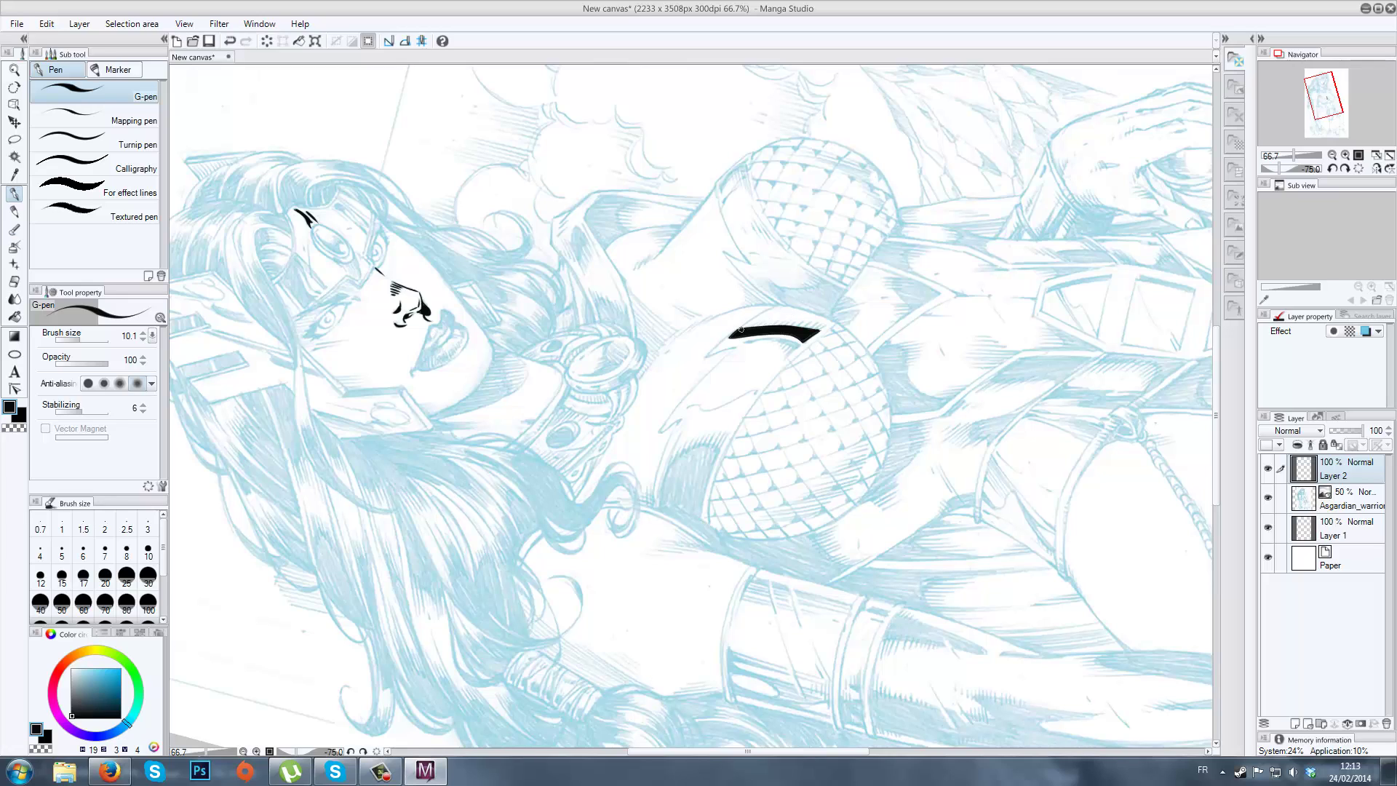
{"action": "left_click_drag", "start_coordinate": [739, 333], "coordinate": [765, 319]}
{"action": "key", "text": "ctrl+z"}
{"action": "left_click_drag", "start_coordinate": [760, 327], "coordinate": [821, 322]}
{"action": "left_click_drag", "start_coordinate": [812, 333], "coordinate": [829, 324]}
{"action": "key", "text": "ctrl+z"}
{"action": "key", "text": "ctrl+y"}
{"action": "key", "text": "asciicircum"}
{"action": "key", "text": "asciicircum"}
{"action": "key", "text": "asciicircum"}
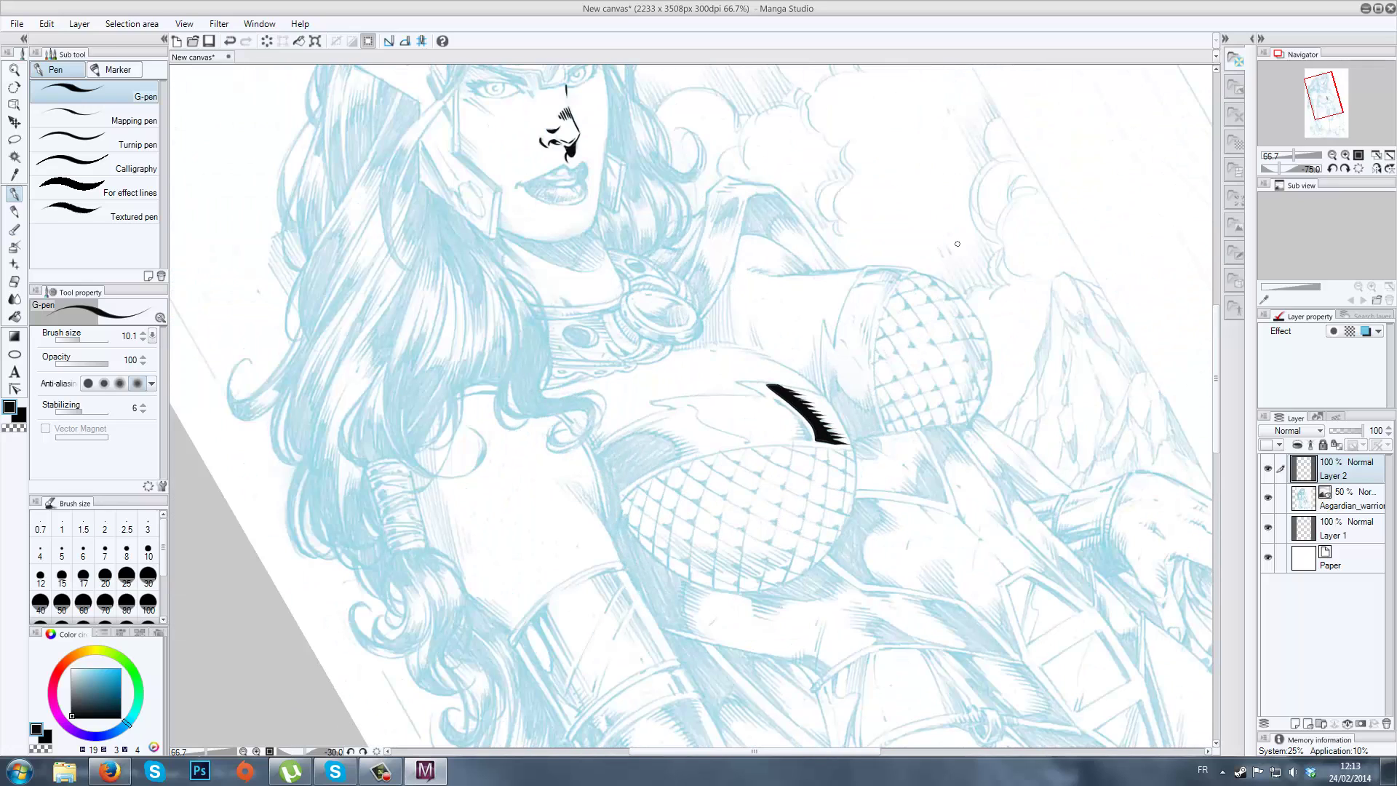
- Outline the shadow in the hair beneath the helmet wing with the G-pen and fill it with black
{"action": "scroll", "coordinate": [958, 243], "scroll_direction": "down", "scroll_amount": 3}
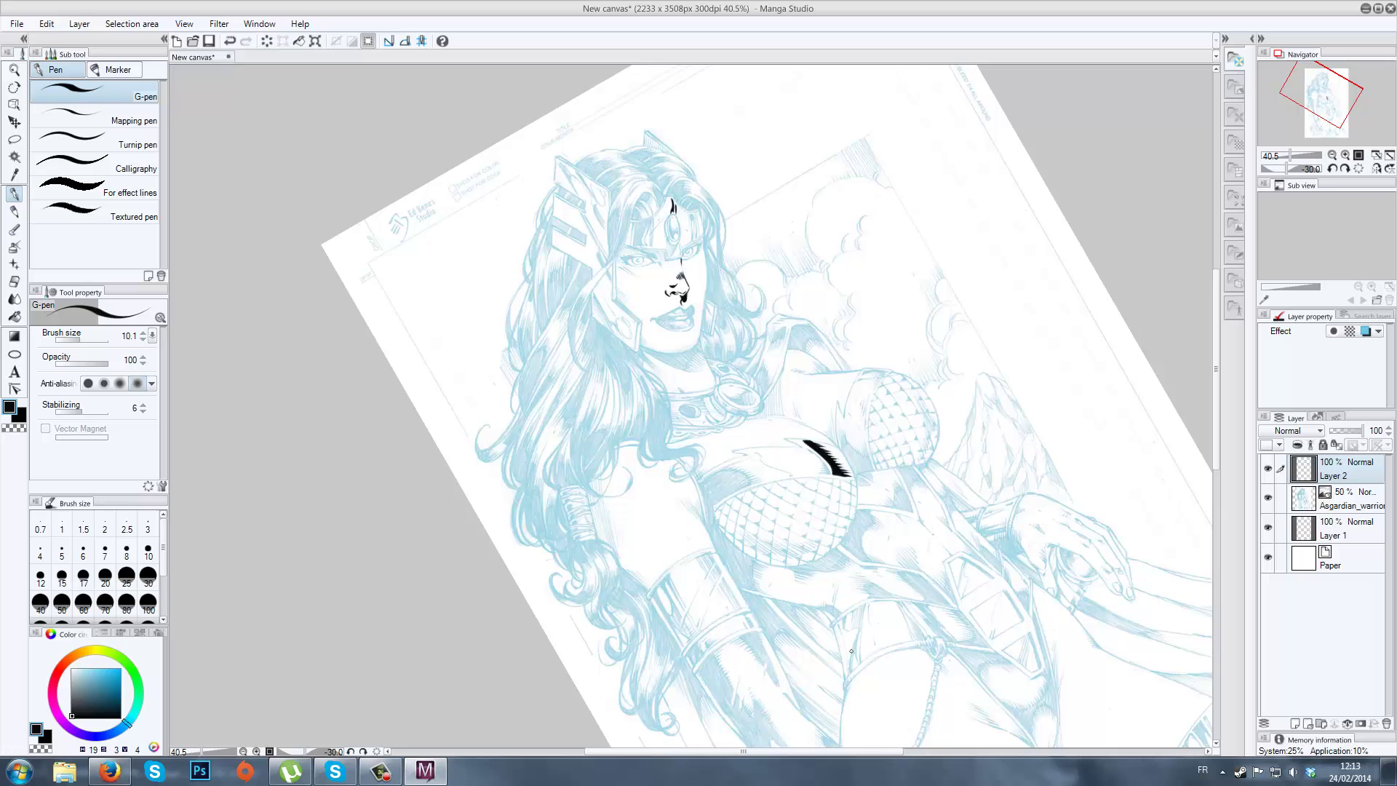
{"action": "scroll", "coordinate": [852, 651], "scroll_direction": "up", "scroll_amount": 3}
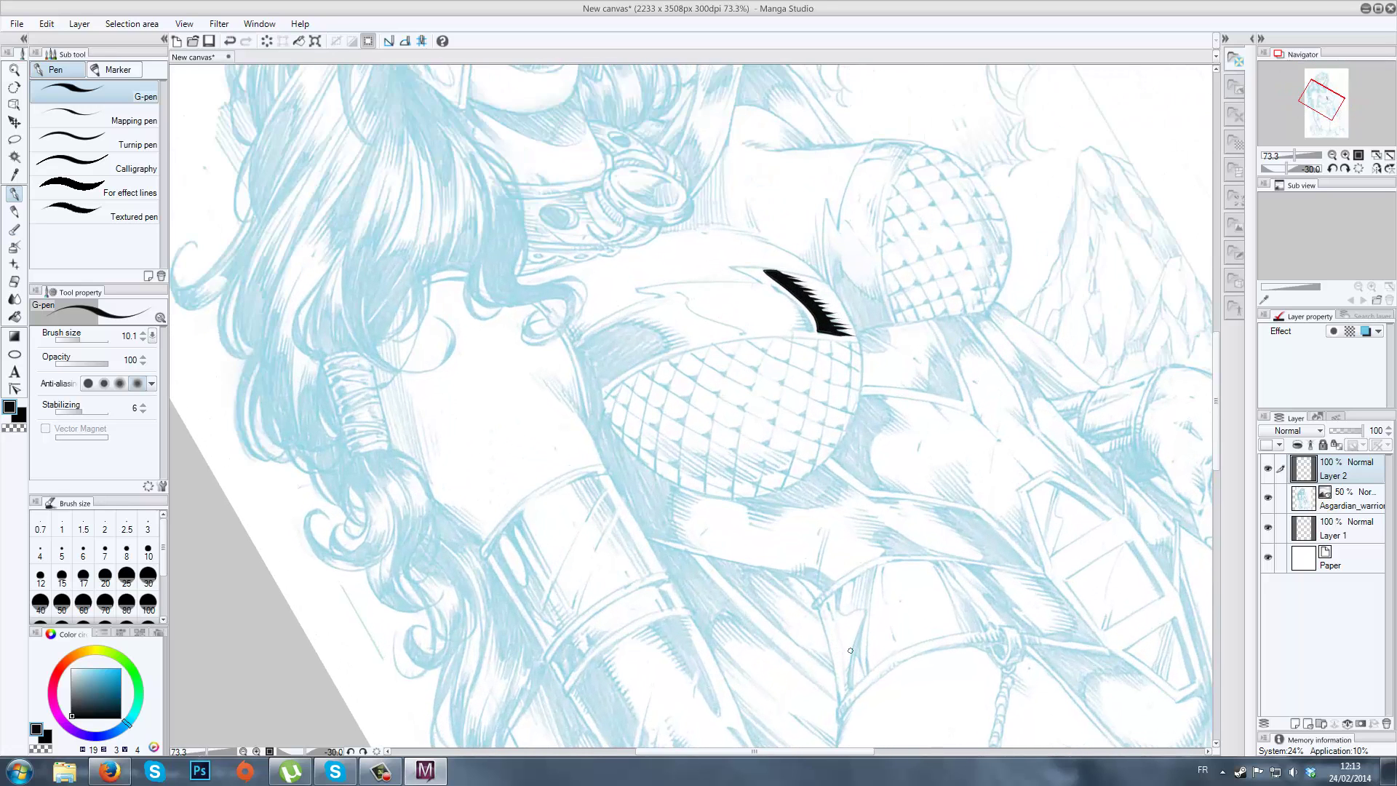
{"action": "scroll", "coordinate": [883, 296], "scroll_direction": "up", "scroll_amount": 3}
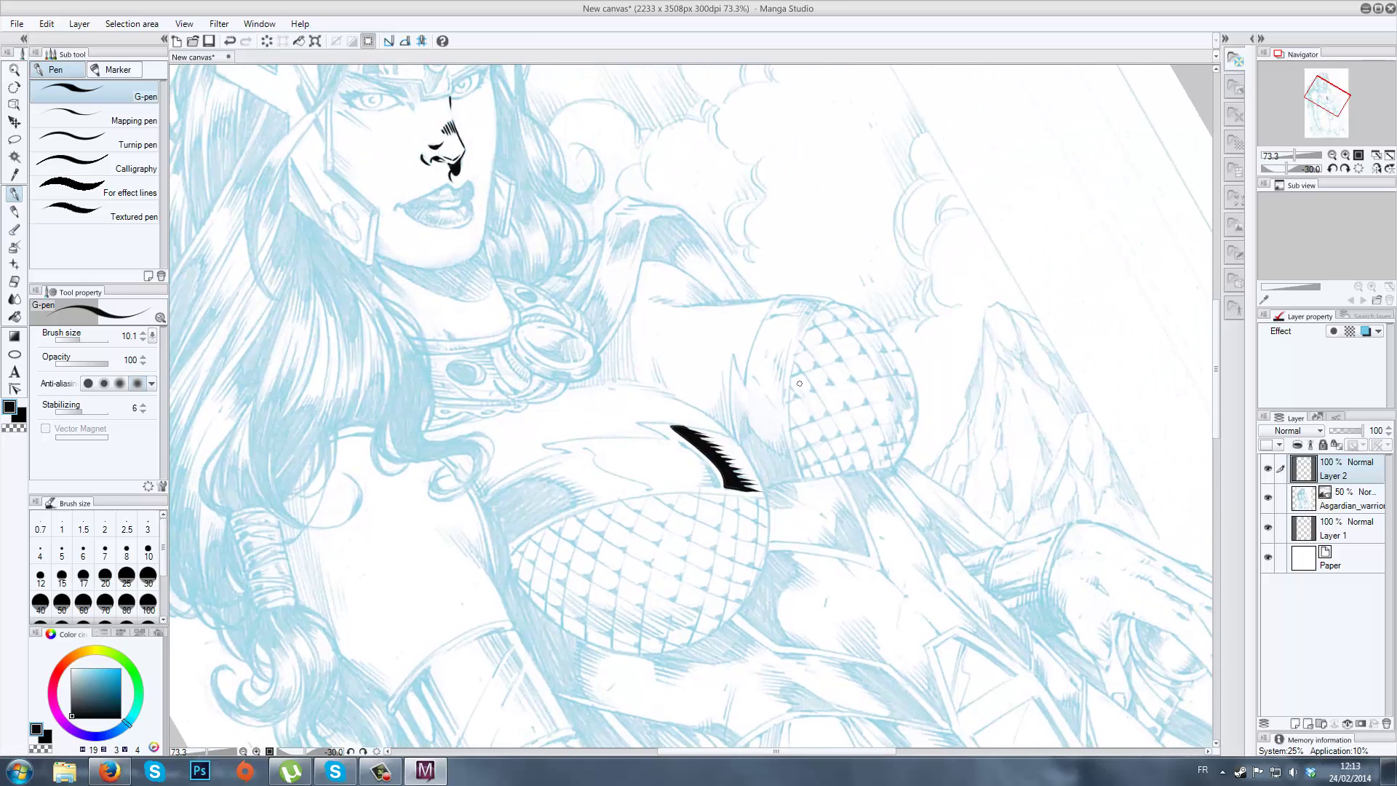
{"action": "scroll", "coordinate": [649, 400], "scroll_direction": "up", "scroll_amount": 1}
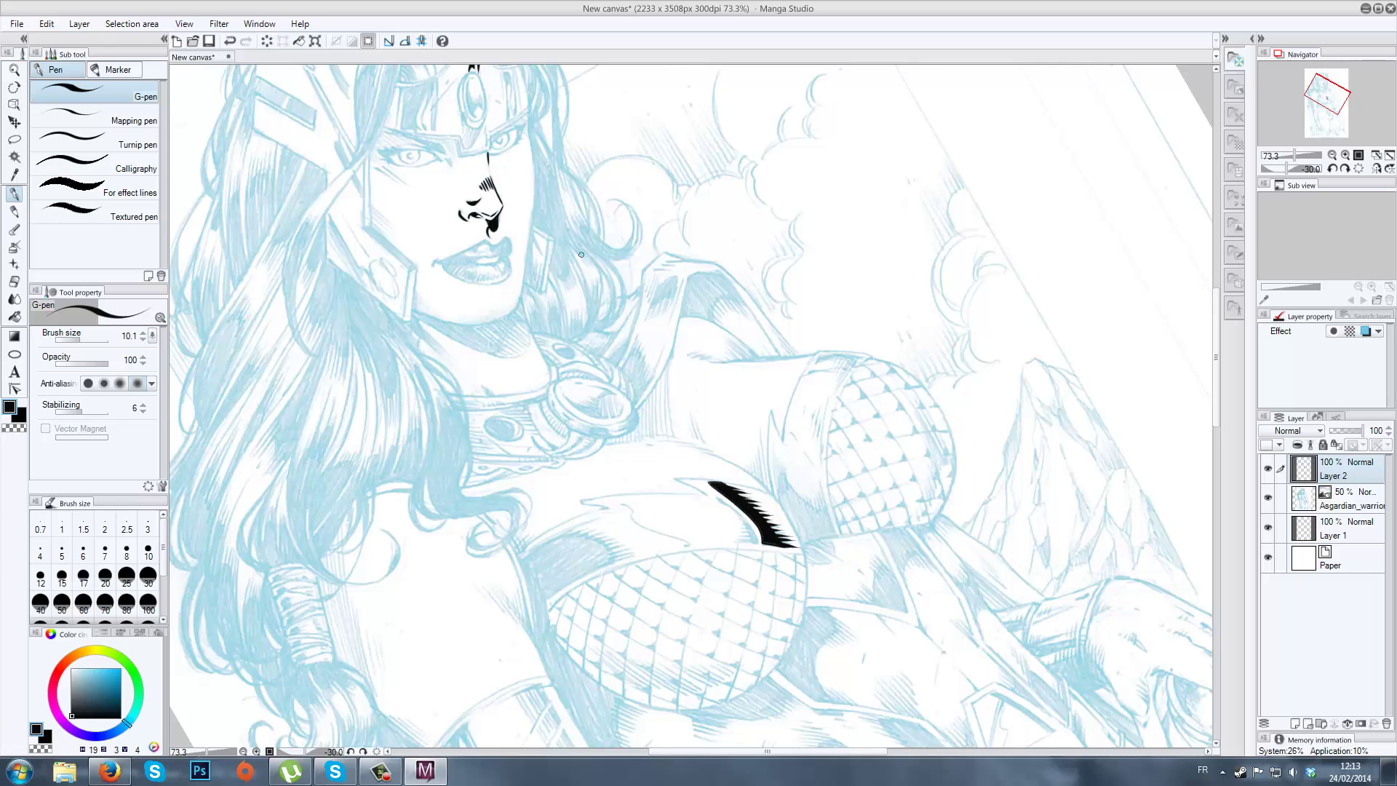
{"action": "scroll", "coordinate": [742, 241], "scroll_direction": "up", "scroll_amount": 1}
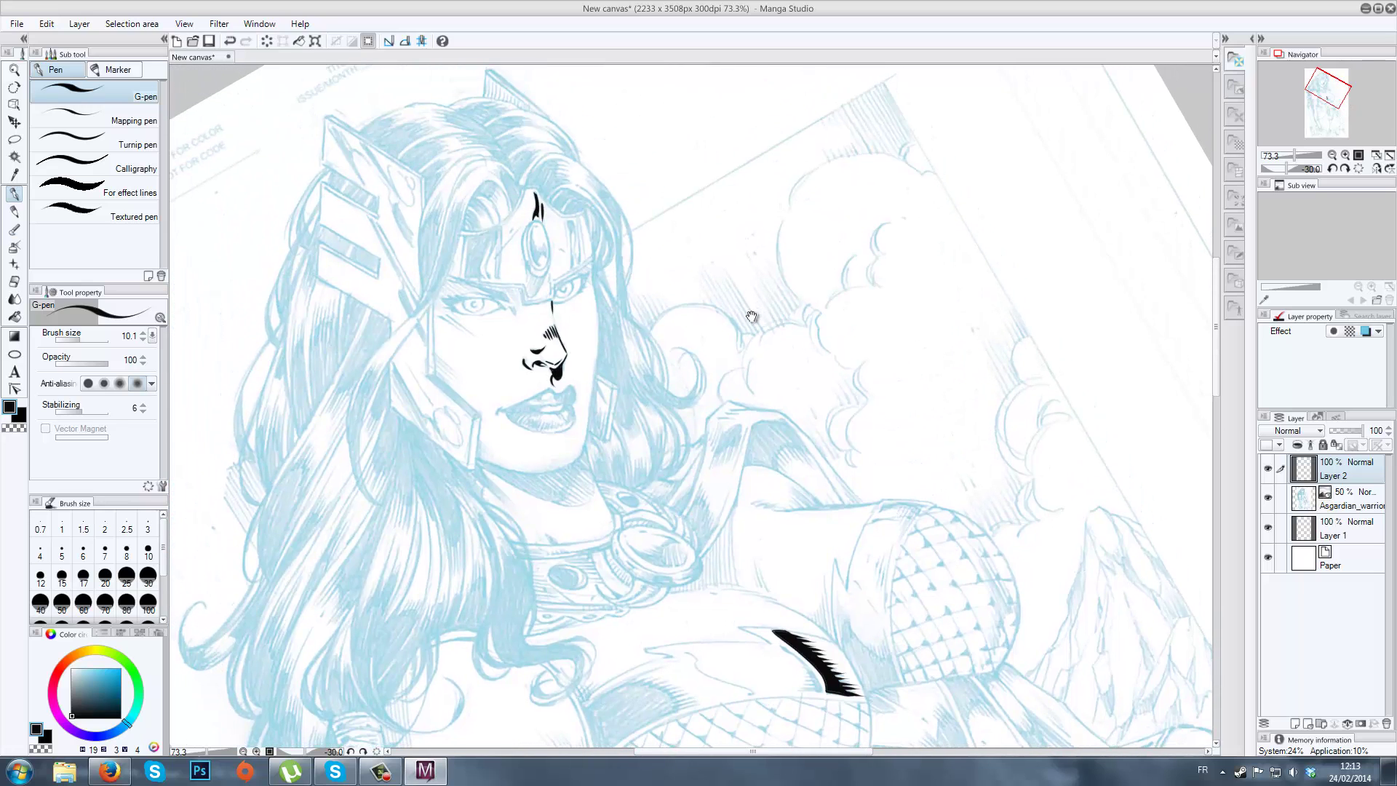
{"action": "scroll", "coordinate": [748, 311], "scroll_direction": "up", "scroll_amount": 1}
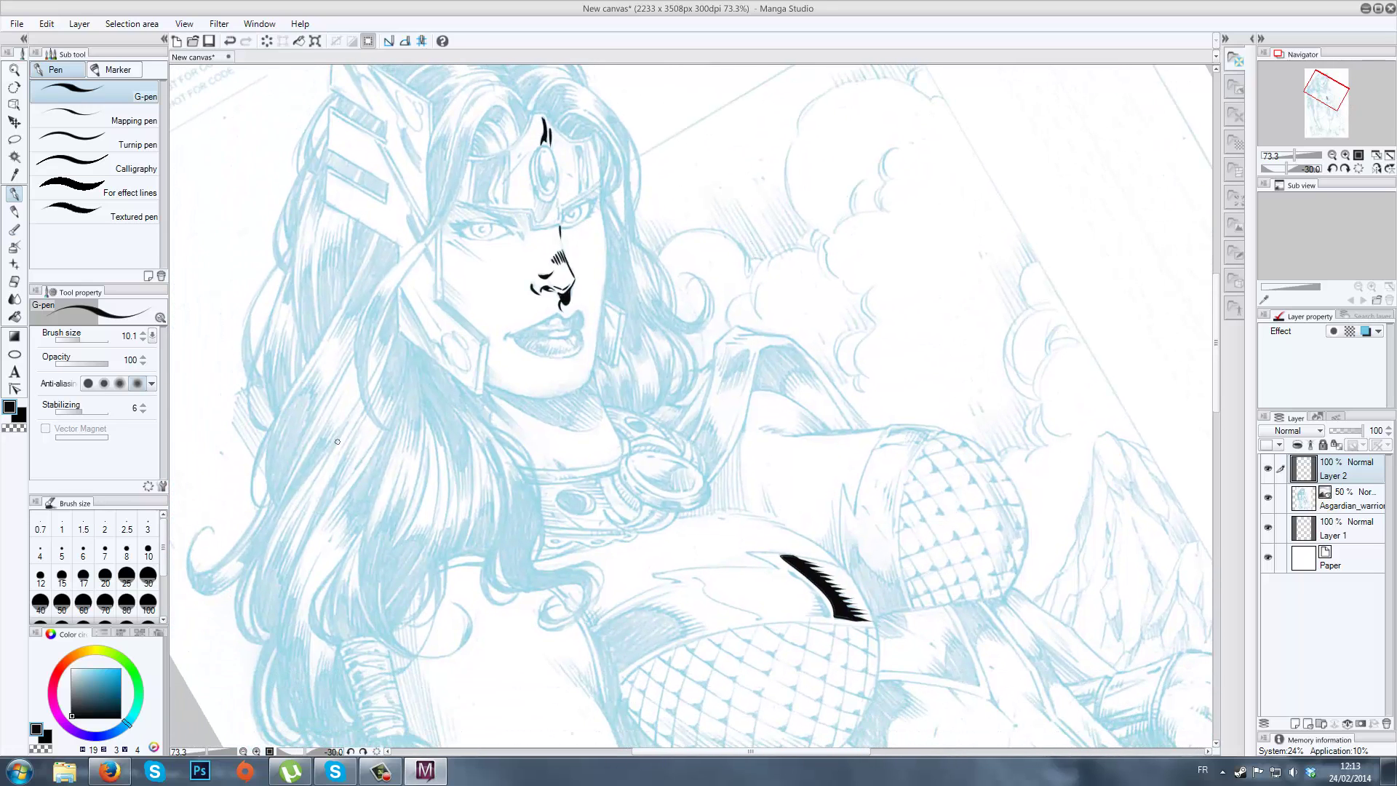
{"action": "mouse_move", "coordinate": [342, 318]}
{"action": "left_mouse_down"}
{"action": "mouse_move", "coordinate": [381, 240]}
{"action": "mouse_move", "coordinate": [398, 246]}
{"action": "left_mouse_up"}
{"action": "mouse_move", "coordinate": [344, 315]}
{"action": "left_mouse_down"}
{"action": "mouse_move", "coordinate": [366, 309]}
{"action": "mouse_move", "coordinate": [396, 246]}
{"action": "mouse_move", "coordinate": [399, 263]}
{"action": "left_mouse_up"}
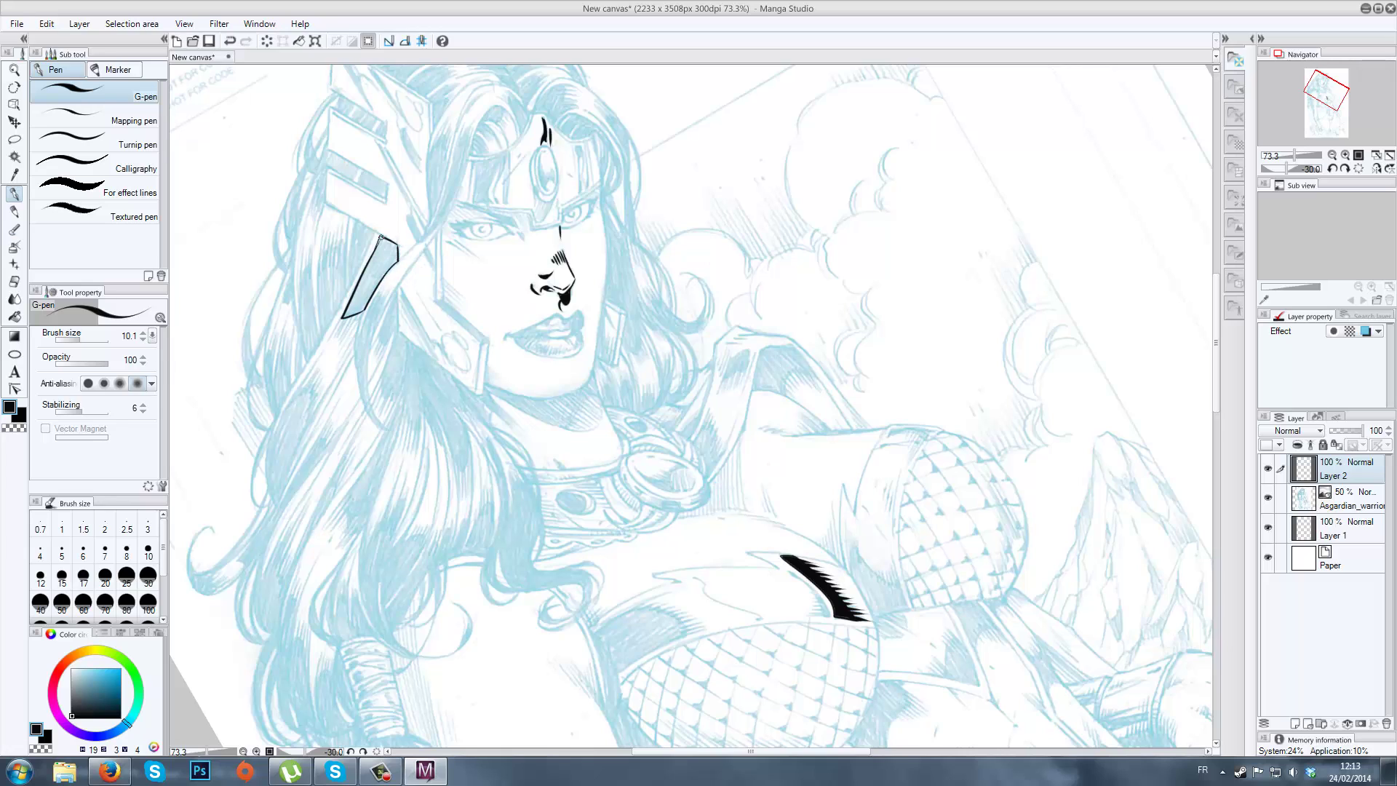
{"action": "left_click", "coordinate": [13, 316]}
{"action": "left_click", "coordinate": [384, 256]}
{"action": "key", "text": "p"}
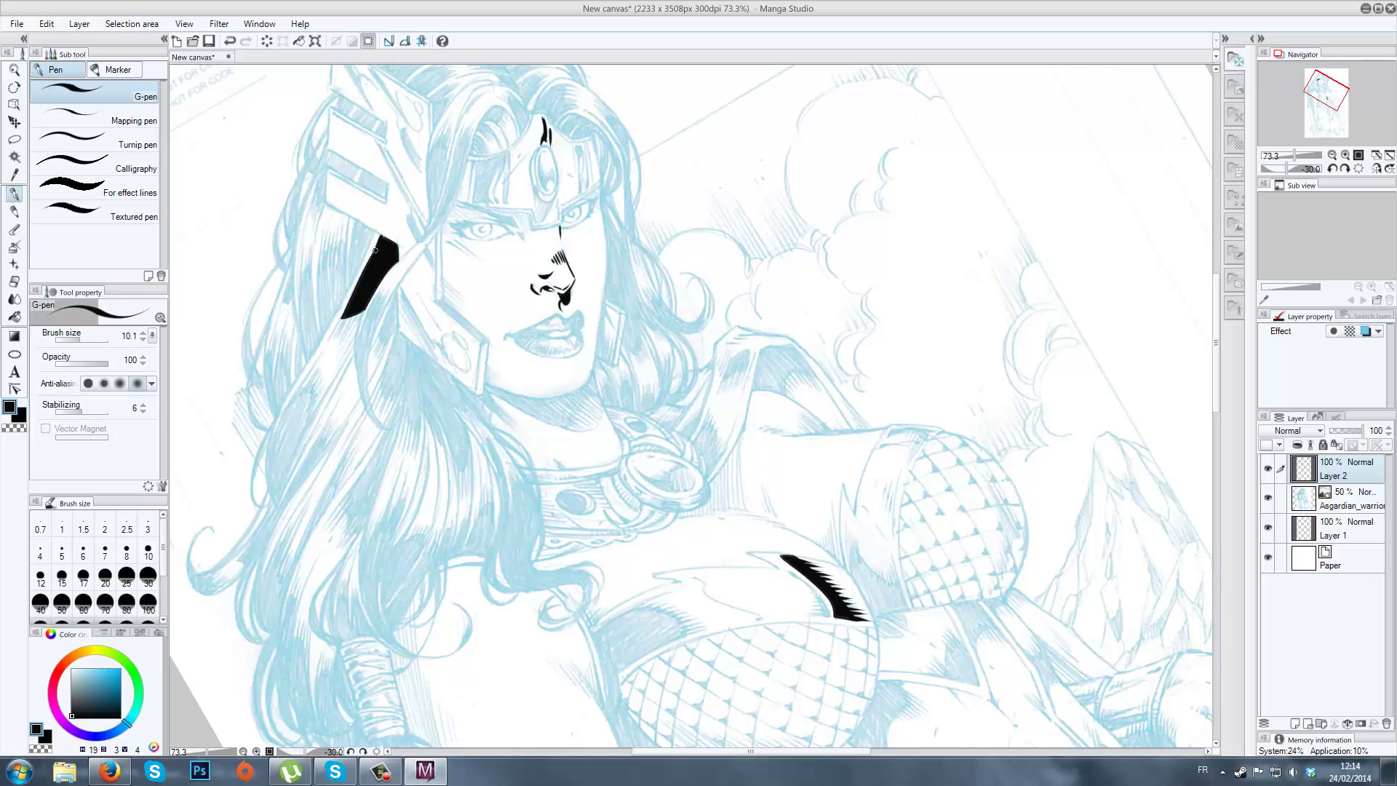
- Feather the lower end of the hair shadow with tapered strokes, and check the inks by briefly hiding the pencil layer
{"action": "left_click_drag", "start_coordinate": [384, 237], "coordinate": [392, 241]}
{"action": "left_click_drag", "start_coordinate": [345, 314], "coordinate": [339, 369]}
{"action": "left_click_drag", "start_coordinate": [354, 312], "coordinate": [339, 340]}
{"action": "left_click", "coordinate": [1267, 498]}
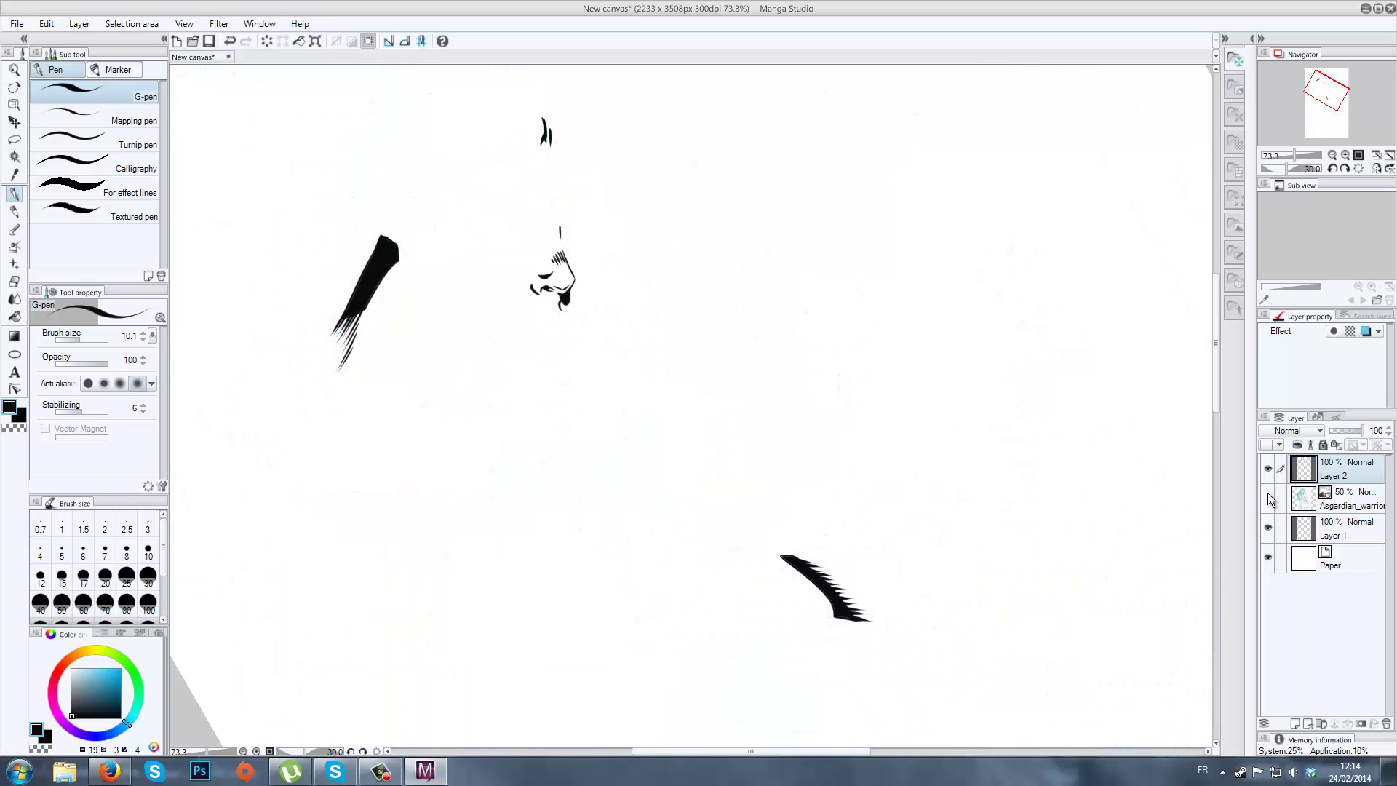
{"action": "left_click", "coordinate": [1267, 498]}
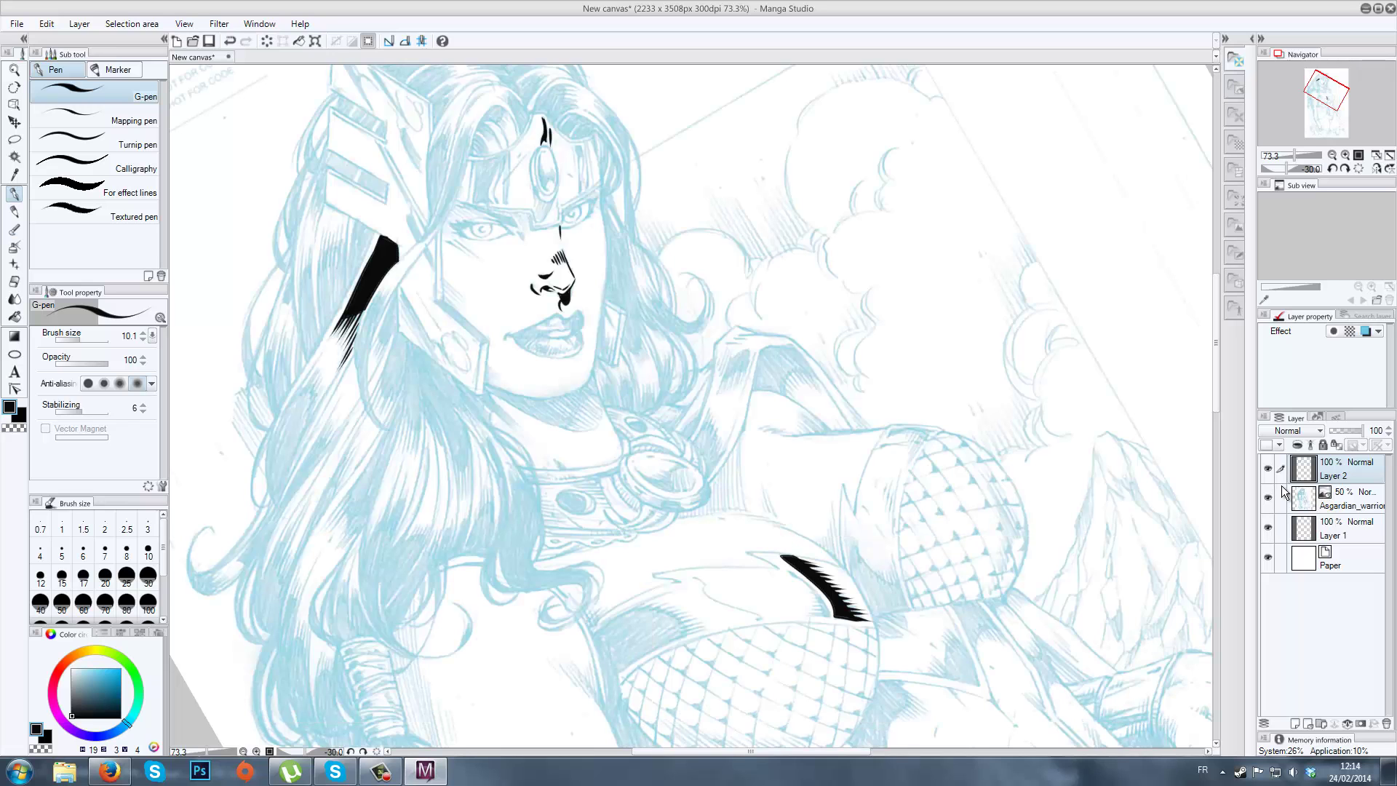
- Reset the canvas rotation, outline the helmet's cheek guard with the G-pen, and ink its thick black front edge and tapered interior shading
{"action": "scroll", "coordinate": [693, 614], "scroll_direction": "up", "scroll_amount": 2}
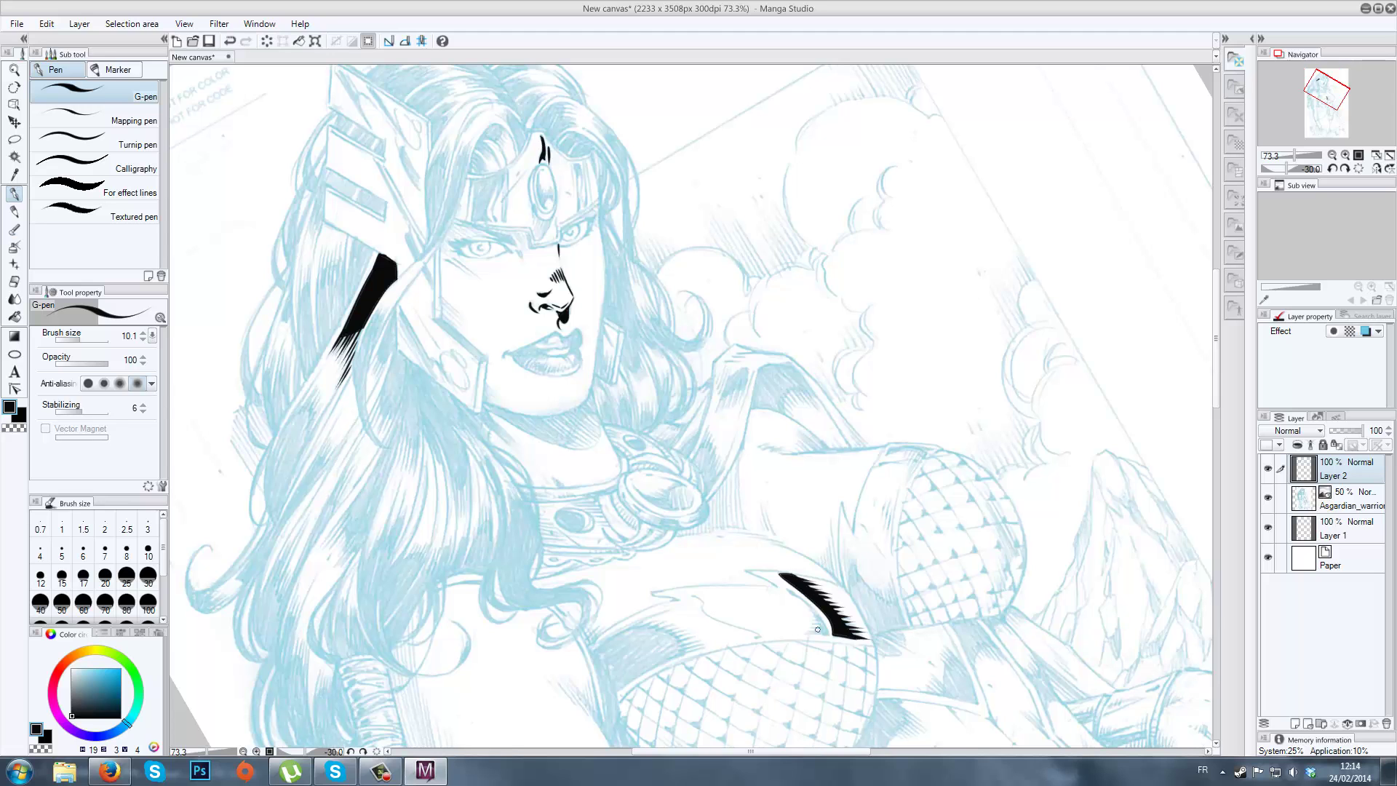
{"action": "scroll", "coordinate": [818, 629], "scroll_direction": "down", "scroll_amount": 3}
{"action": "scroll", "coordinate": [655, 429], "scroll_direction": "up", "scroll_amount": 1}
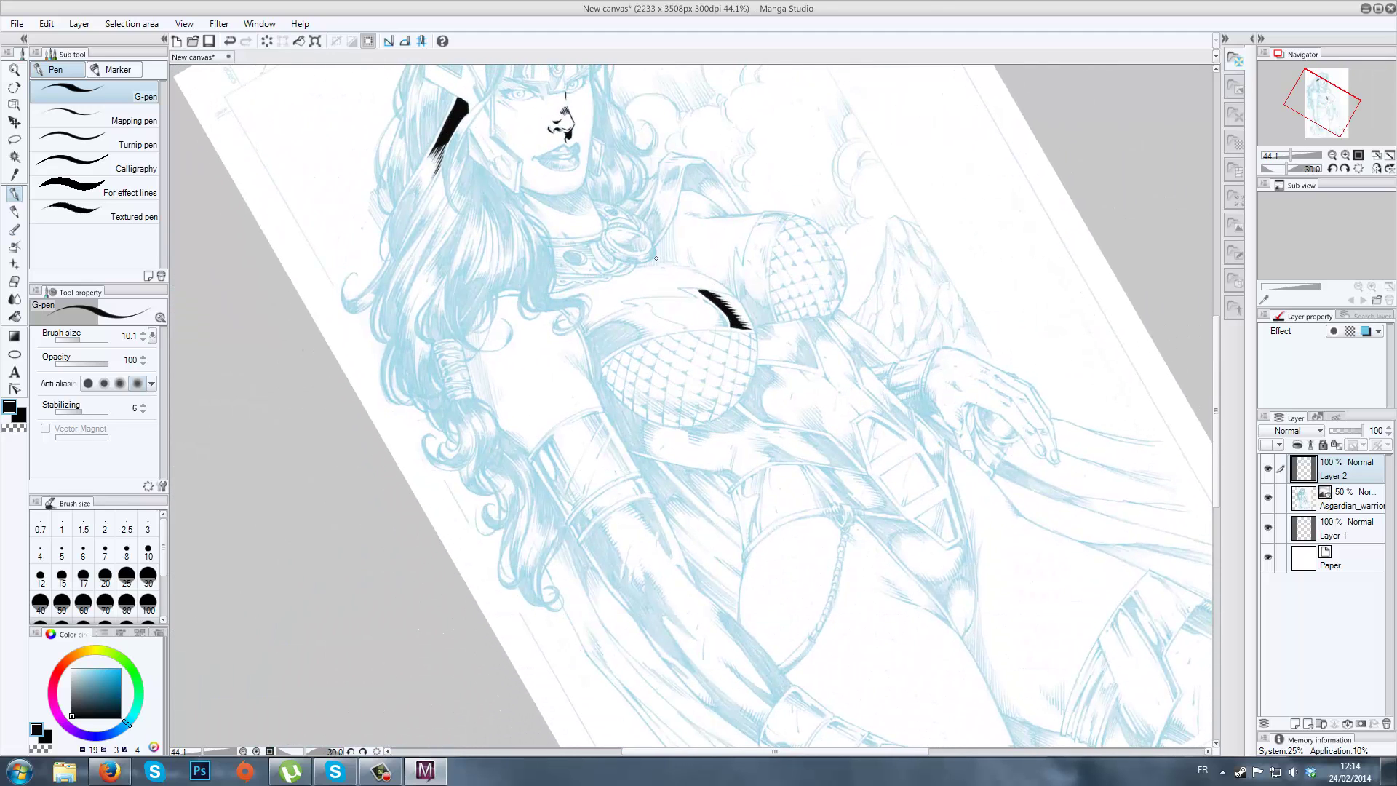
{"action": "key", "text": "@"}
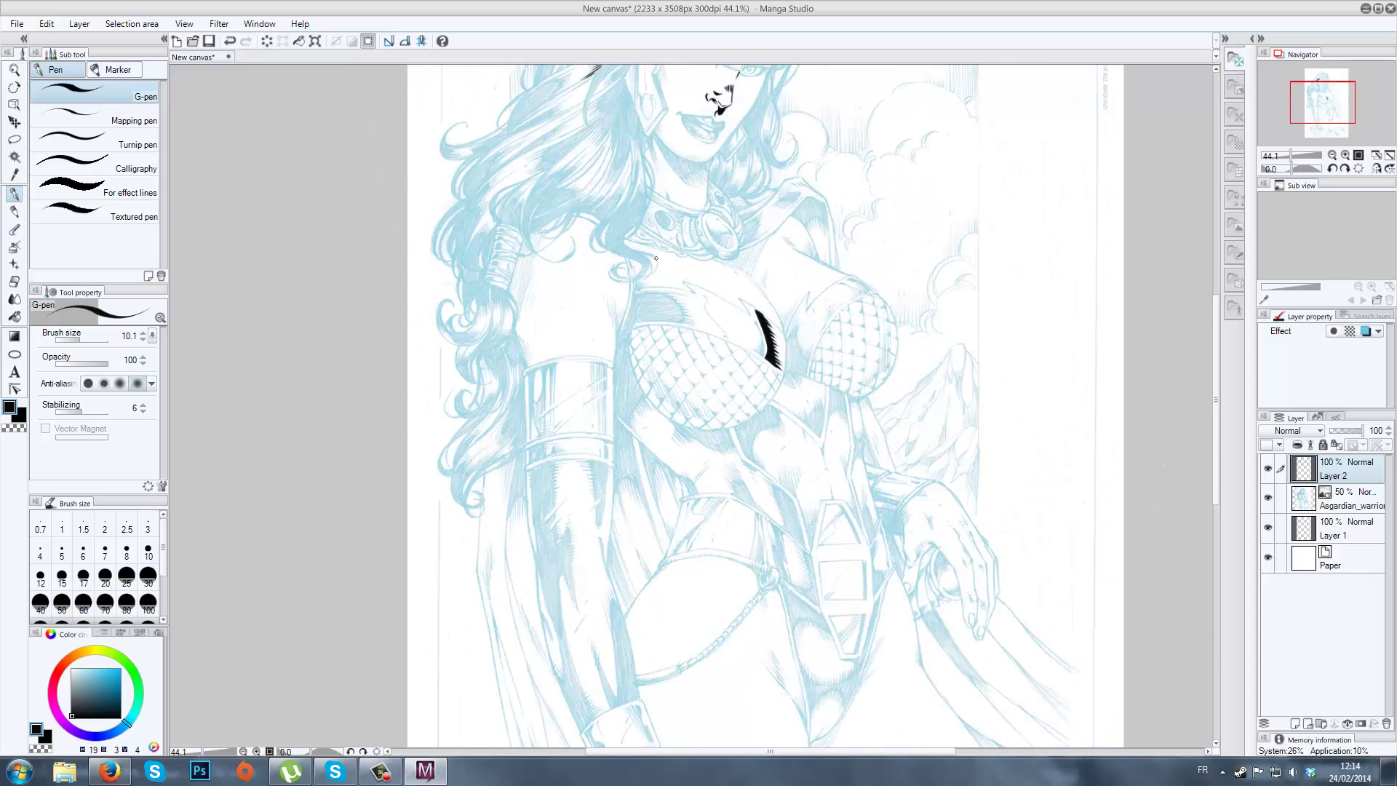
{"action": "left_click_drag", "start_coordinate": [848, 256], "coordinate": [716, 449]}
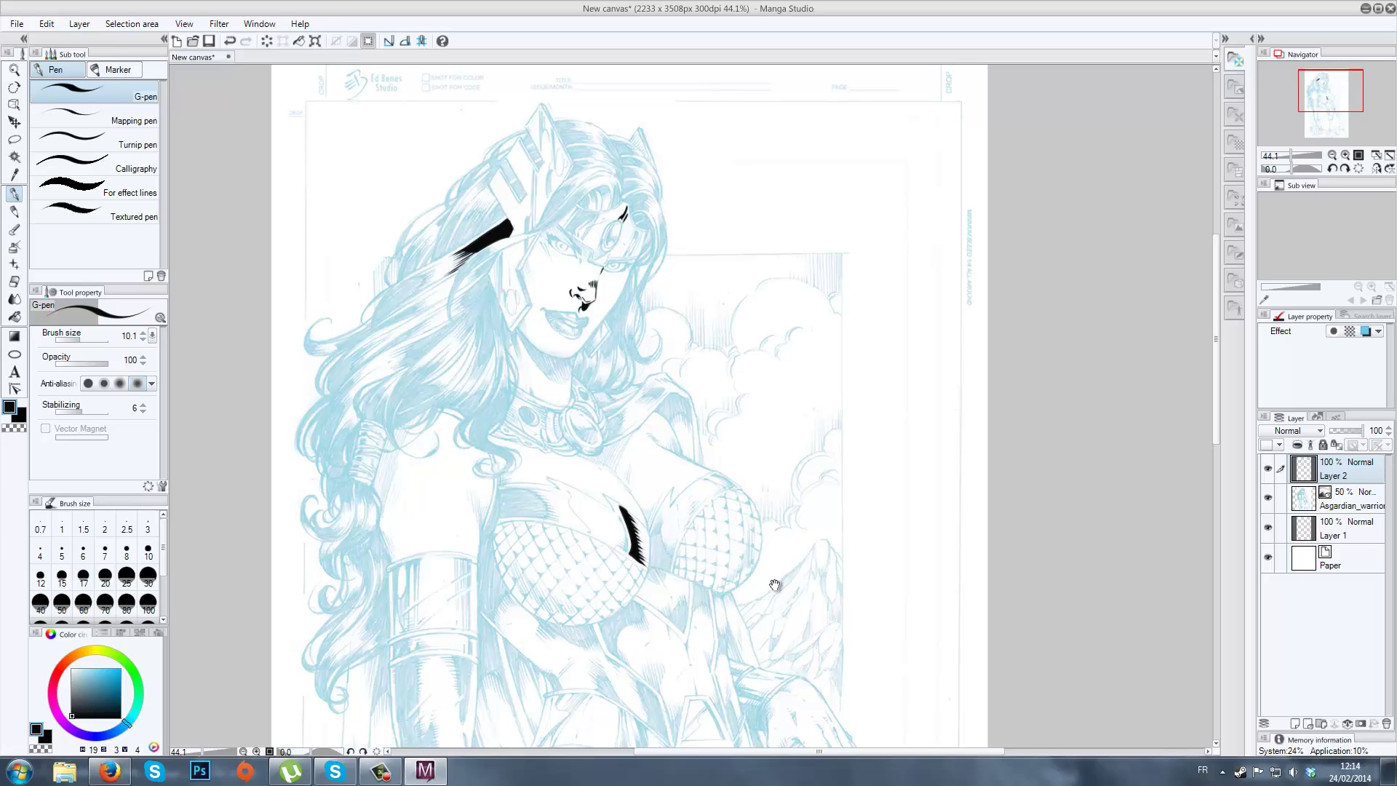
{"action": "left_click_drag", "start_coordinate": [774, 580], "coordinate": [808, 517]}
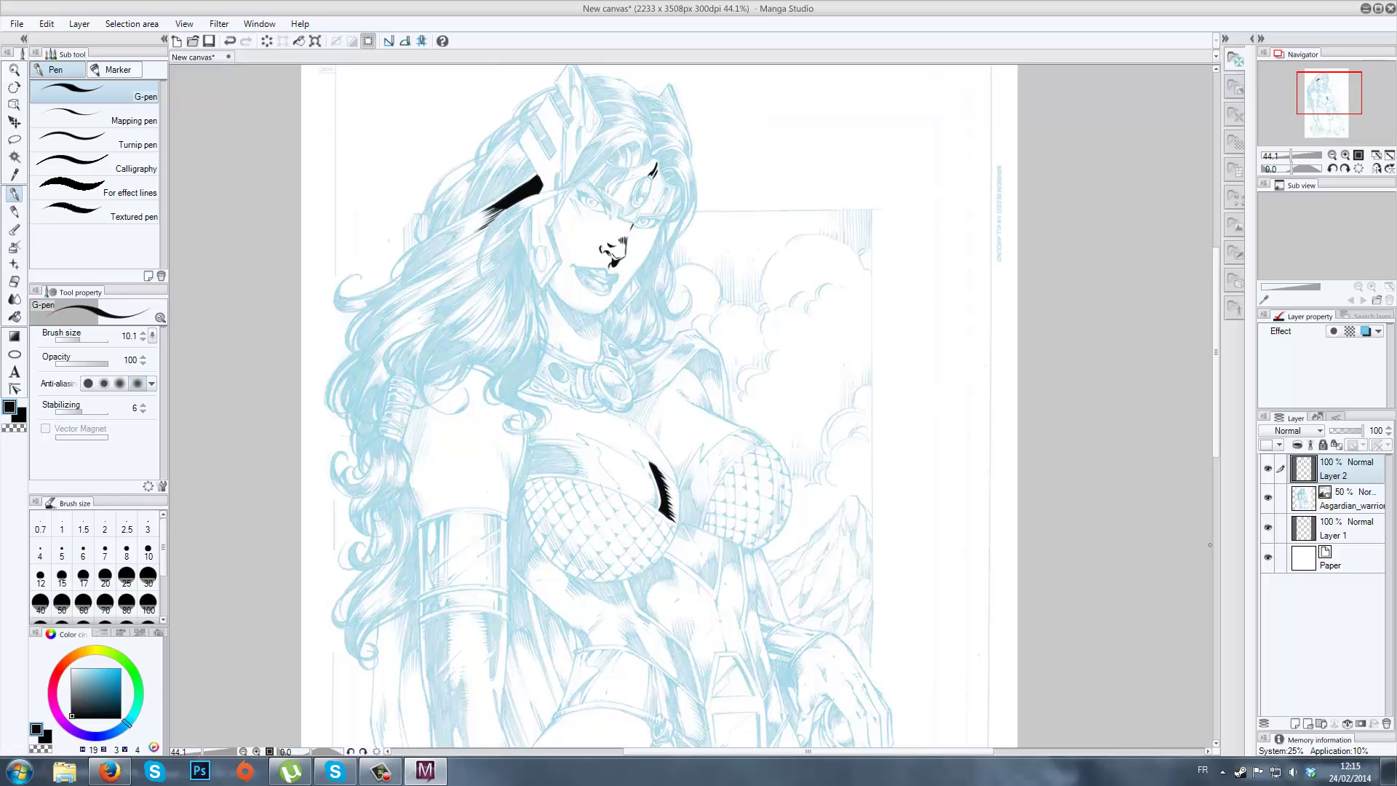
{"action": "left_click_drag", "start_coordinate": [546, 228], "coordinate": [558, 257]}
{"action": "left_click_drag", "start_coordinate": [539, 286], "coordinate": [558, 261]}
{"action": "left_click_drag", "start_coordinate": [518, 235], "coordinate": [537, 284]}
{"action": "left_click_drag", "start_coordinate": [518, 234], "coordinate": [563, 192]}
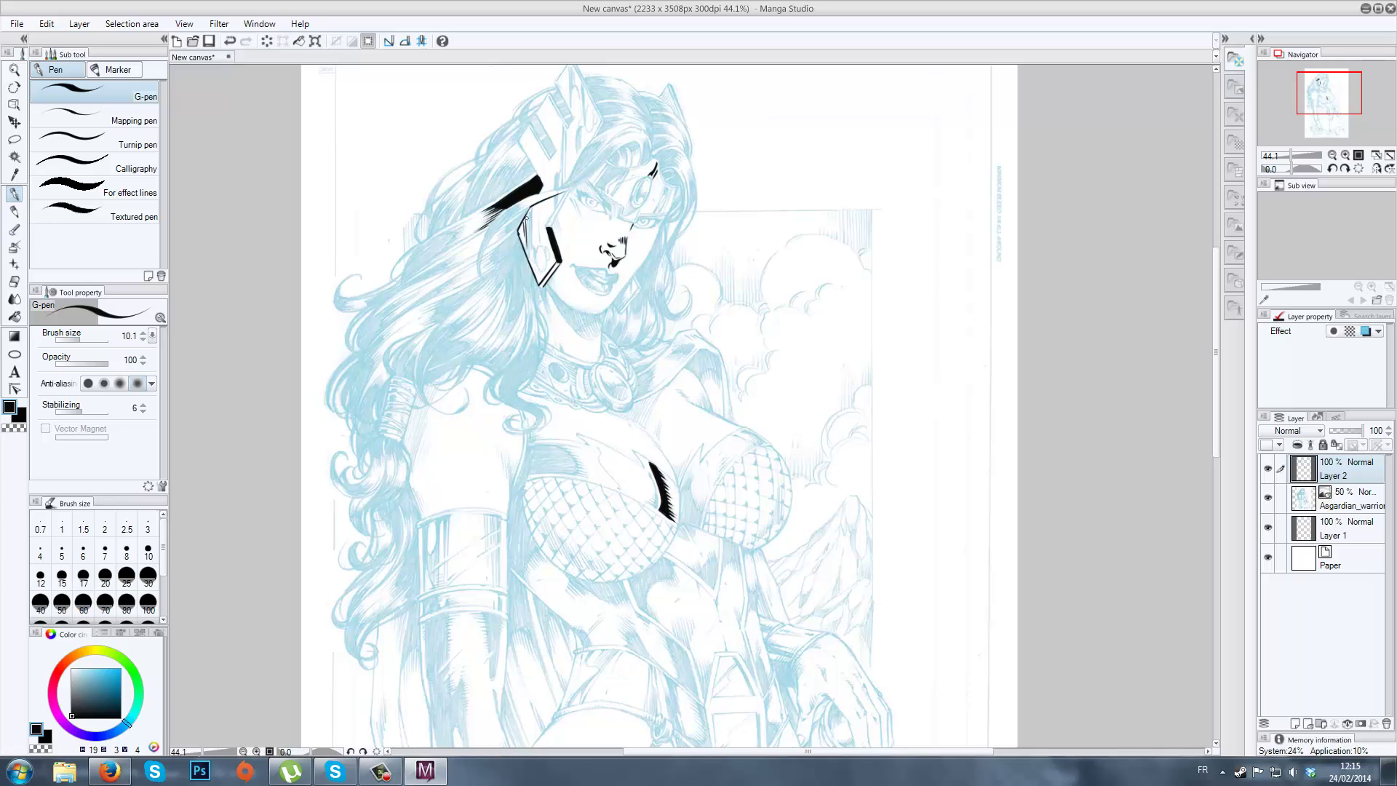
{"action": "mouse_move", "coordinate": [528, 215]}
{"action": "left_mouse_down"}
{"action": "mouse_move", "coordinate": [533, 246]}
{"action": "mouse_move", "coordinate": [543, 196]}
{"action": "mouse_move", "coordinate": [548, 228]}
{"action": "mouse_move", "coordinate": [547, 224]}
{"action": "left_mouse_up"}
{"action": "left_click_drag", "start_coordinate": [739, 399], "coordinate": [745, 475]}
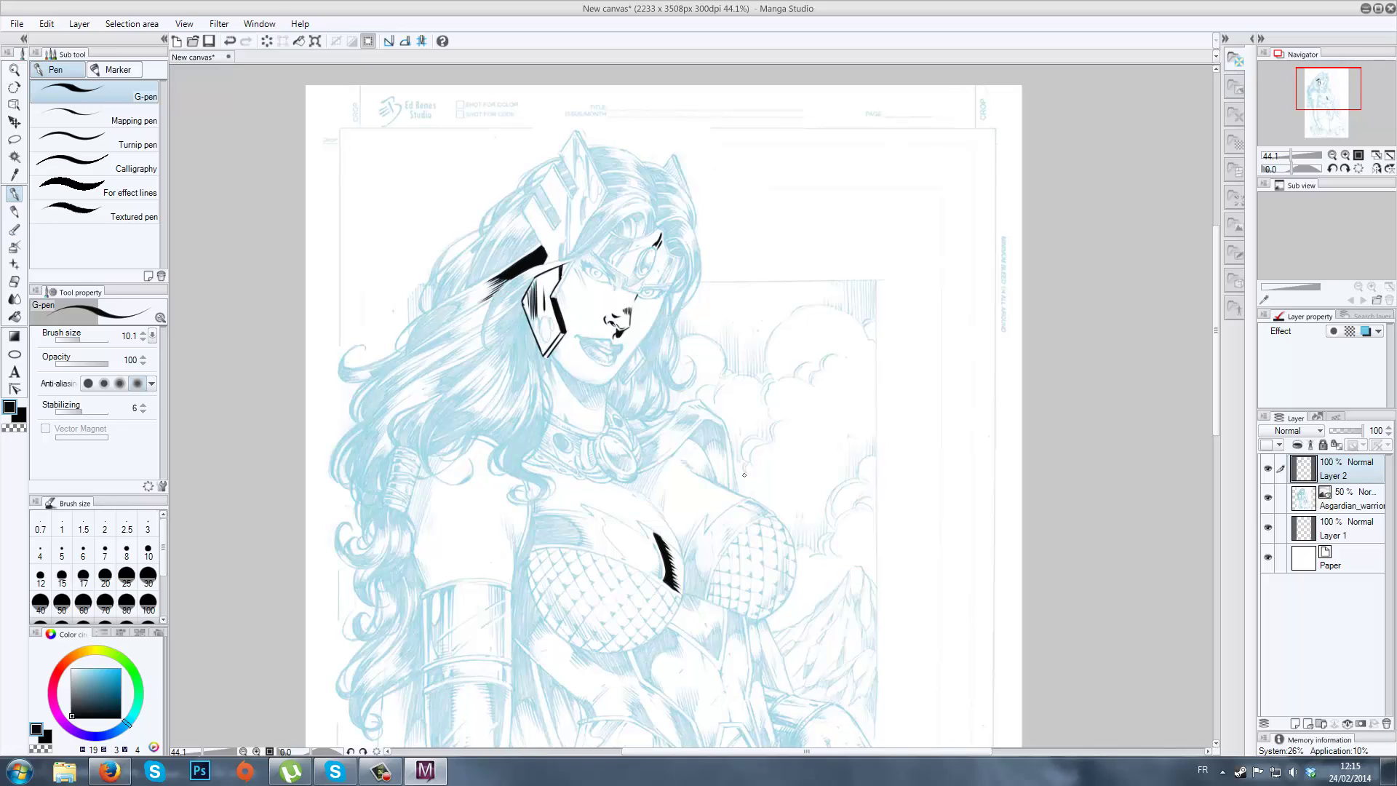
{"action": "scroll", "coordinate": [924, 543], "scroll_direction": "down", "scroll_amount": 1}
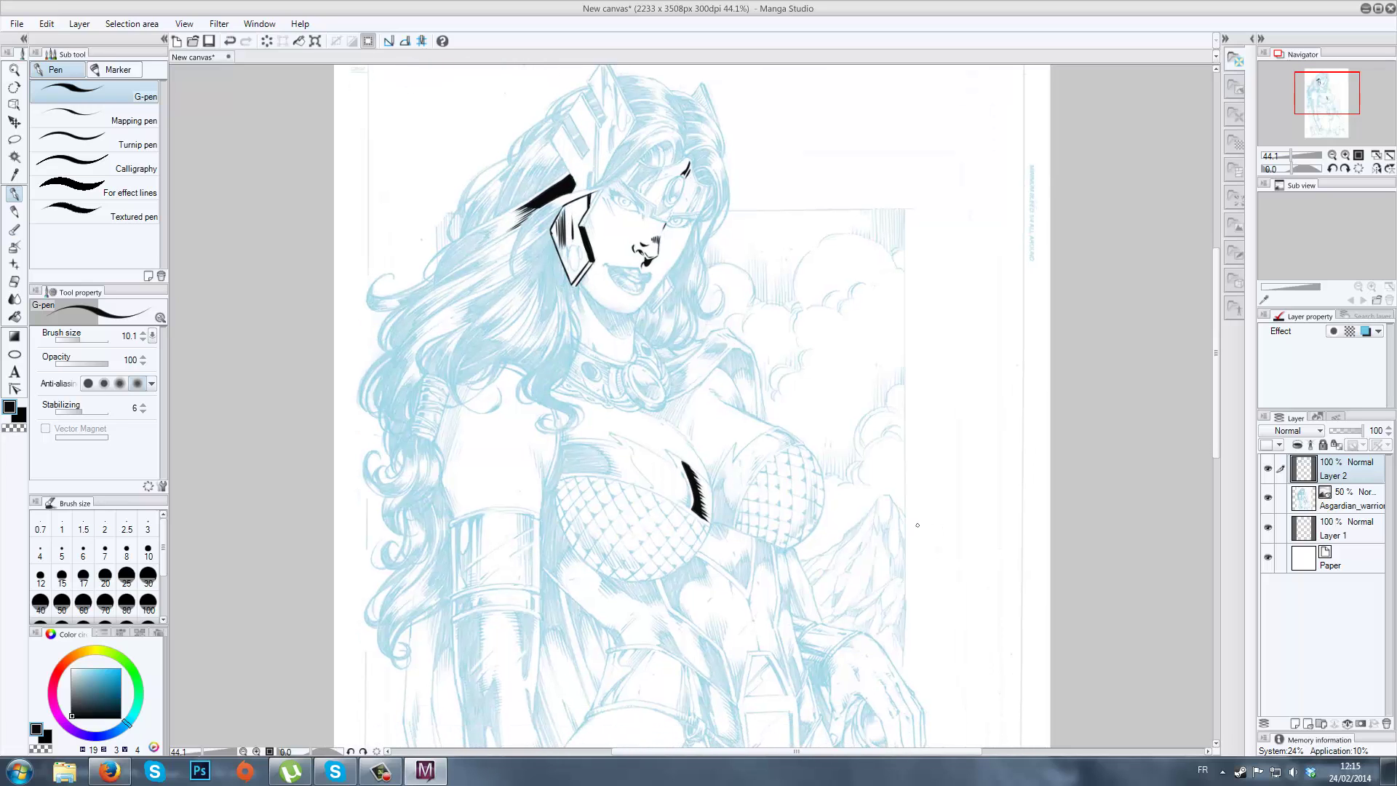
{"action": "left_click", "coordinate": [390, 771]}
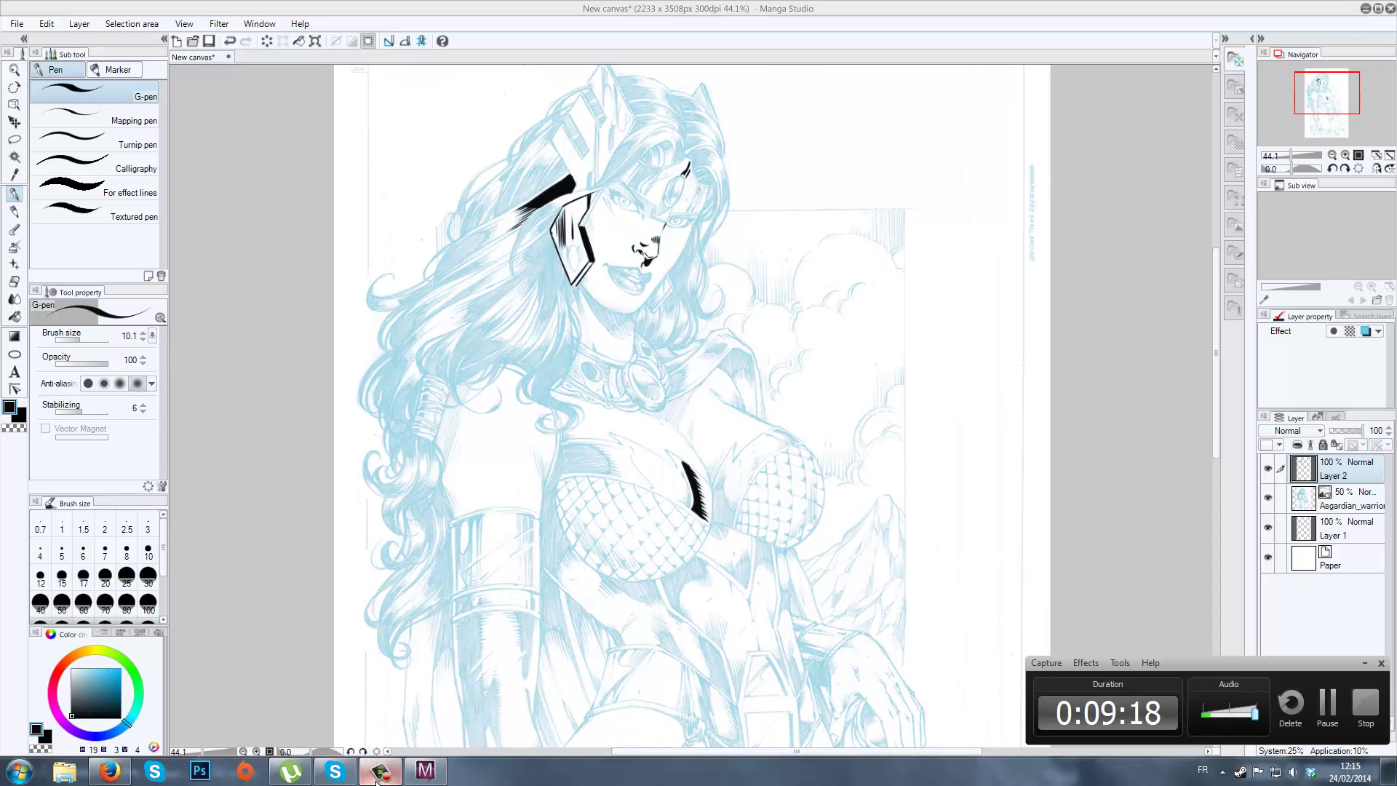